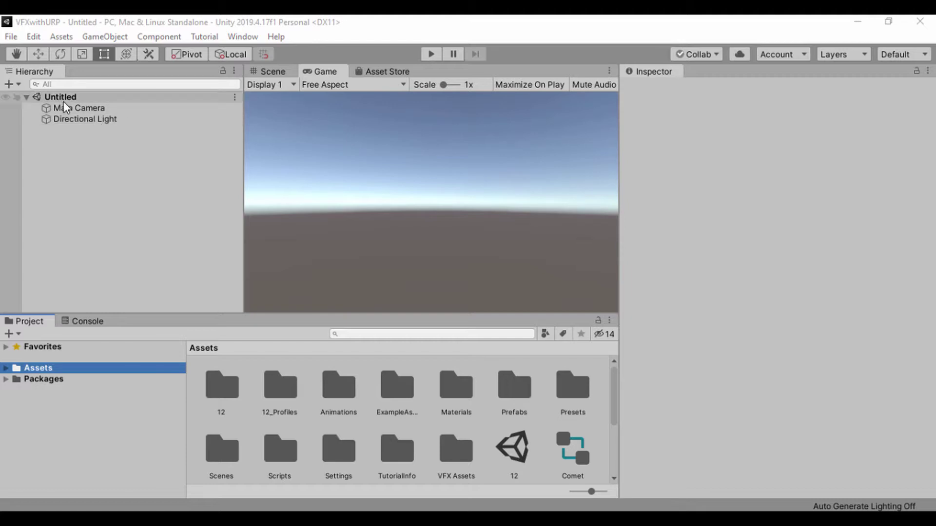
Create an empty game object in the scene and name it Star.
click(75, 141)
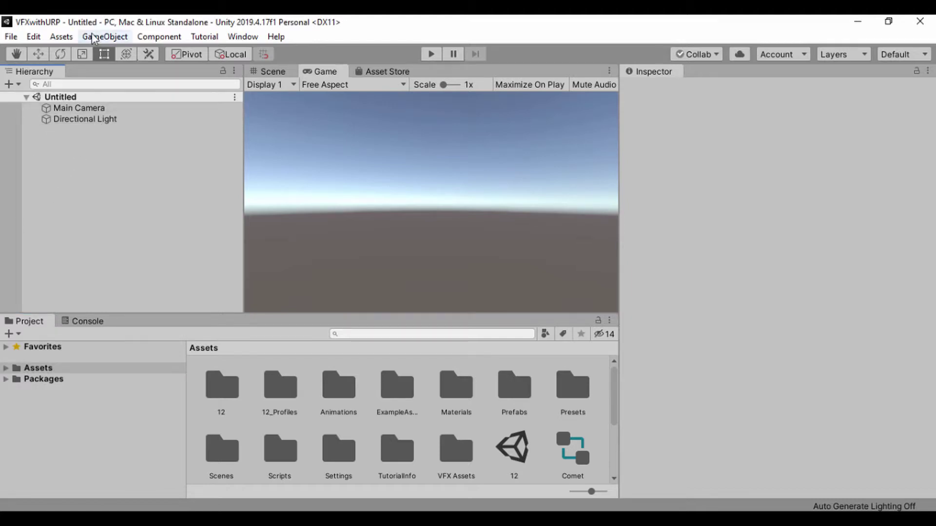
click(105, 37)
click(96, 54)
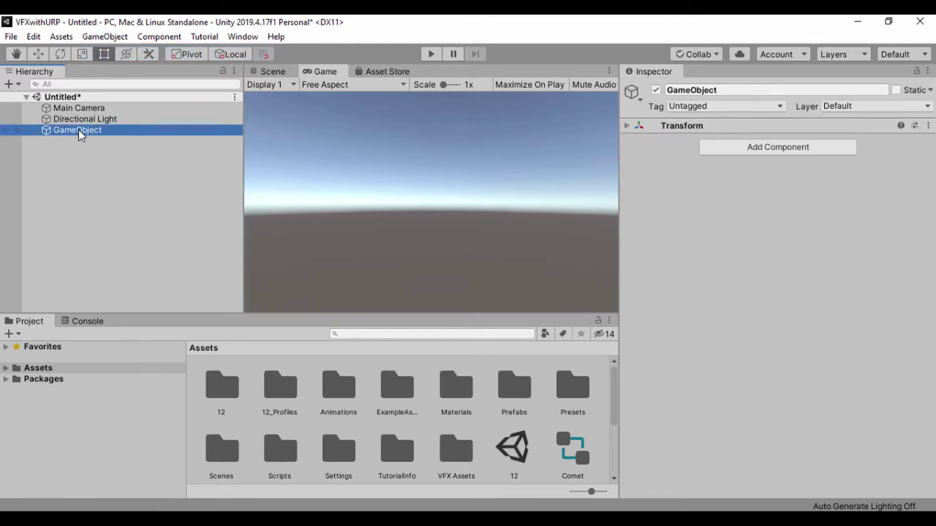
click(730, 89)
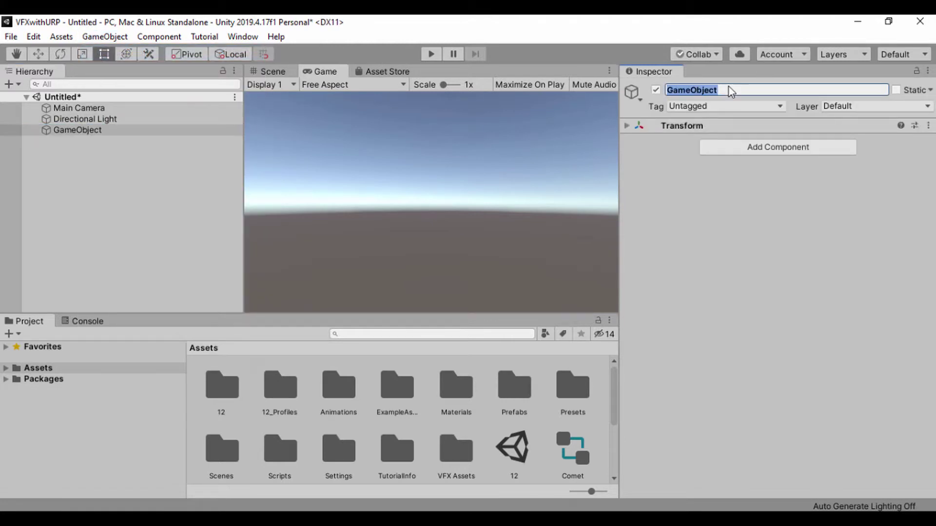
text(Star)
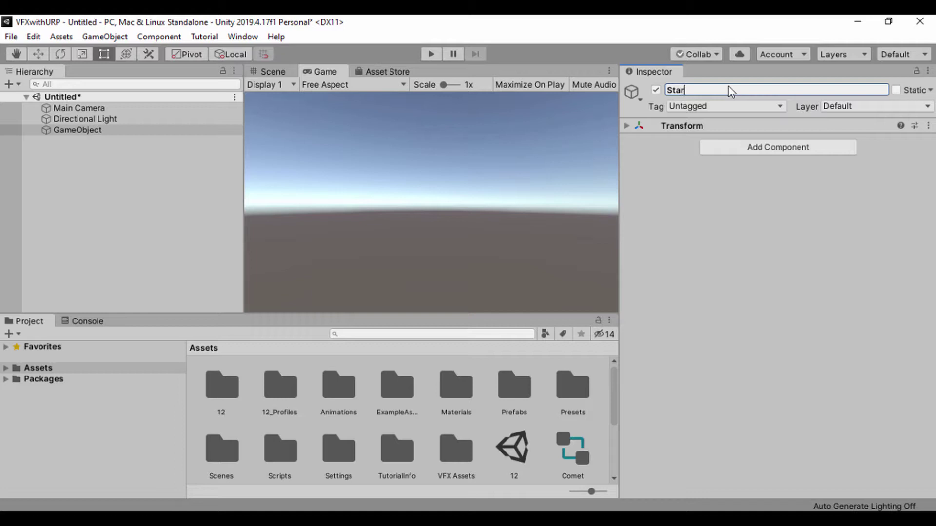
click(36, 189)
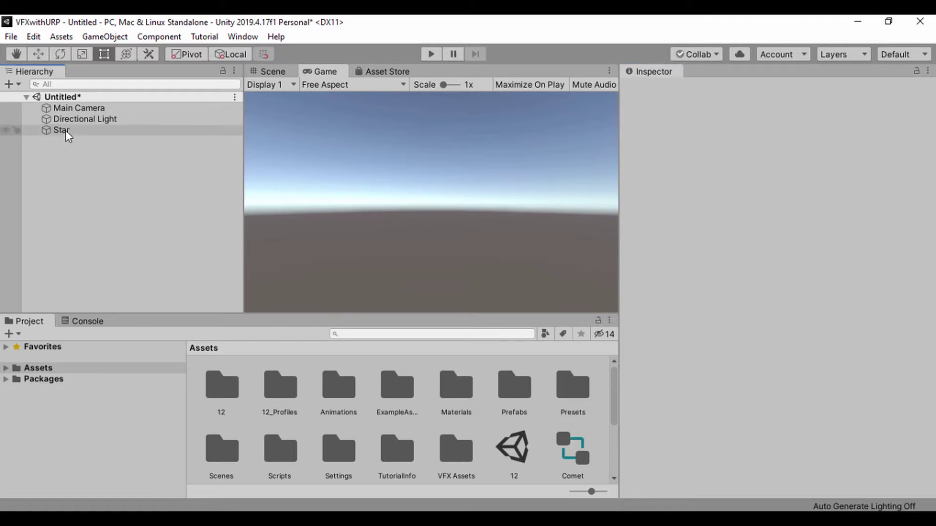
Add a Global Volume to the scene and create a new volume profile for it.
right_click(63, 150)
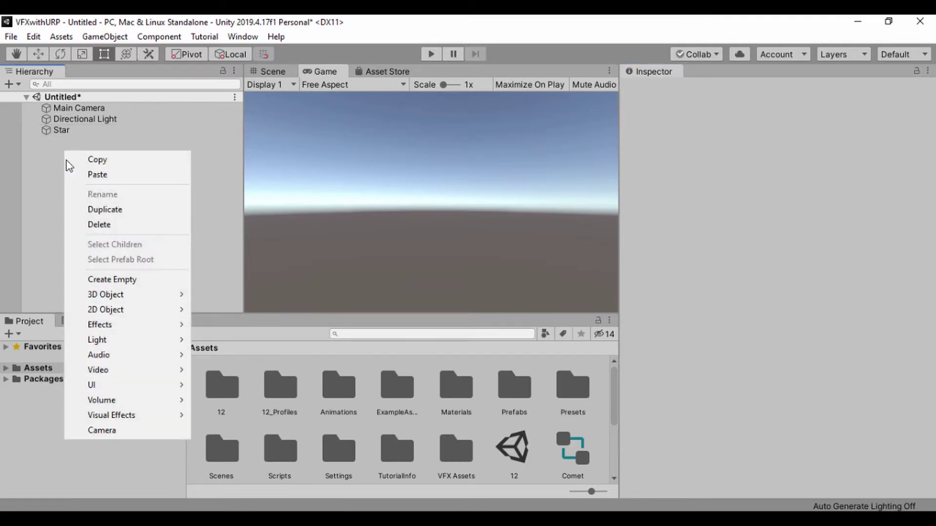
mouse_move(93, 375)
mouse_move(109, 400)
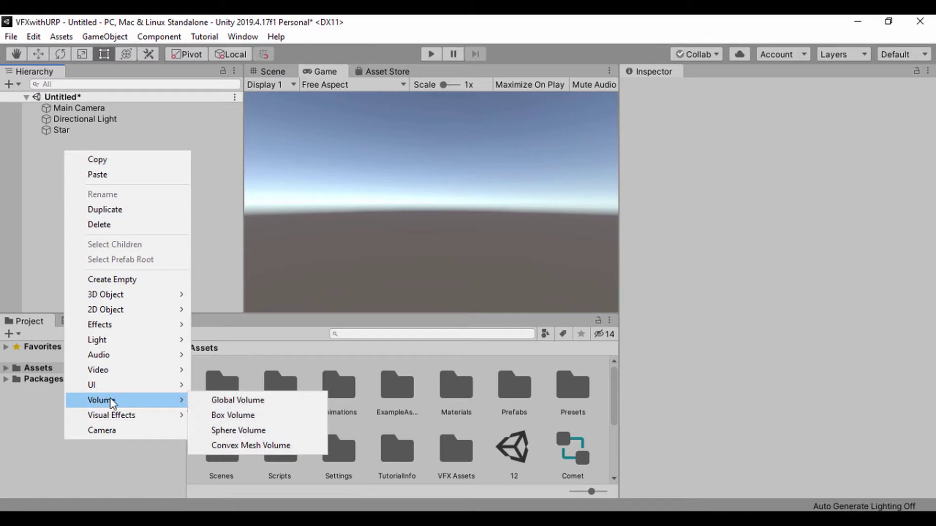
click(211, 399)
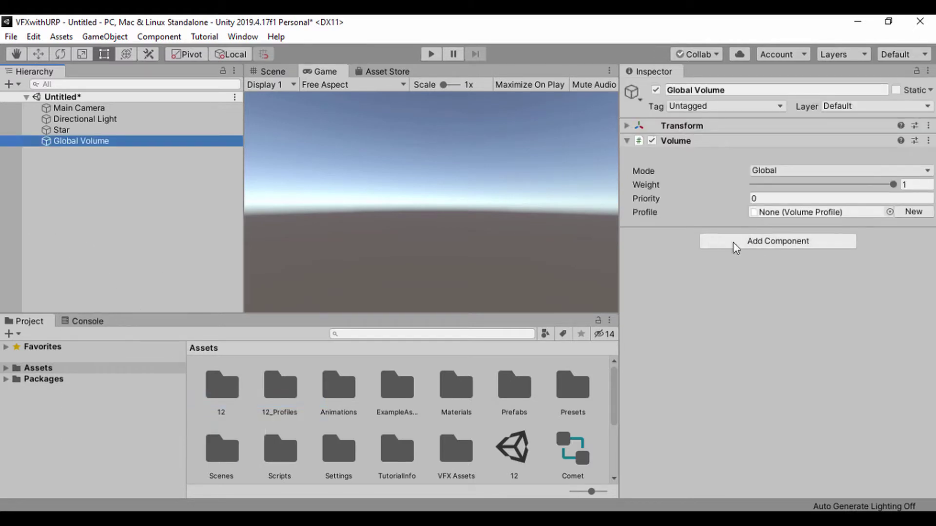
click(911, 211)
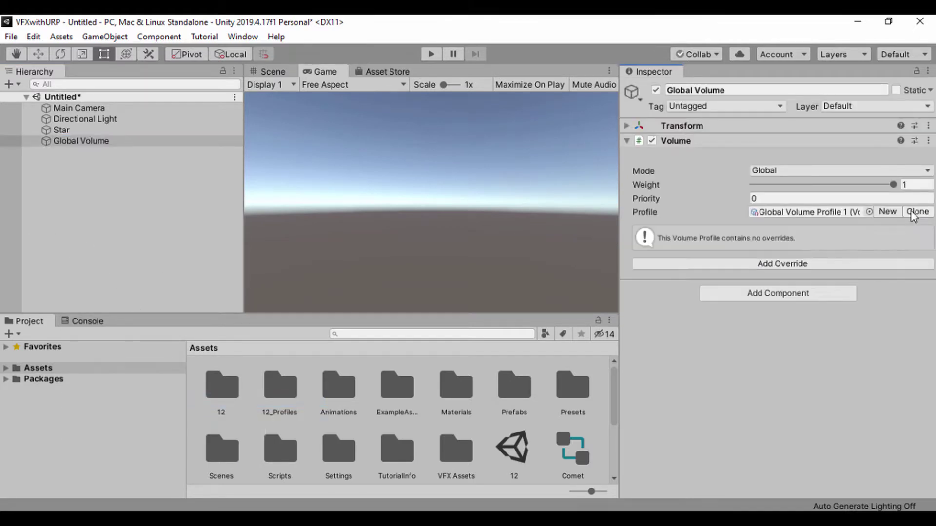
click(777, 265)
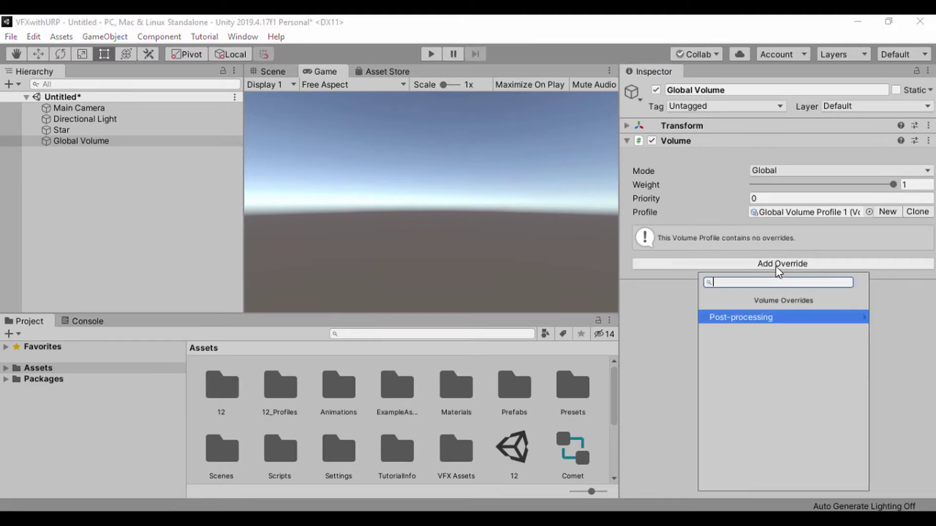
click(747, 318)
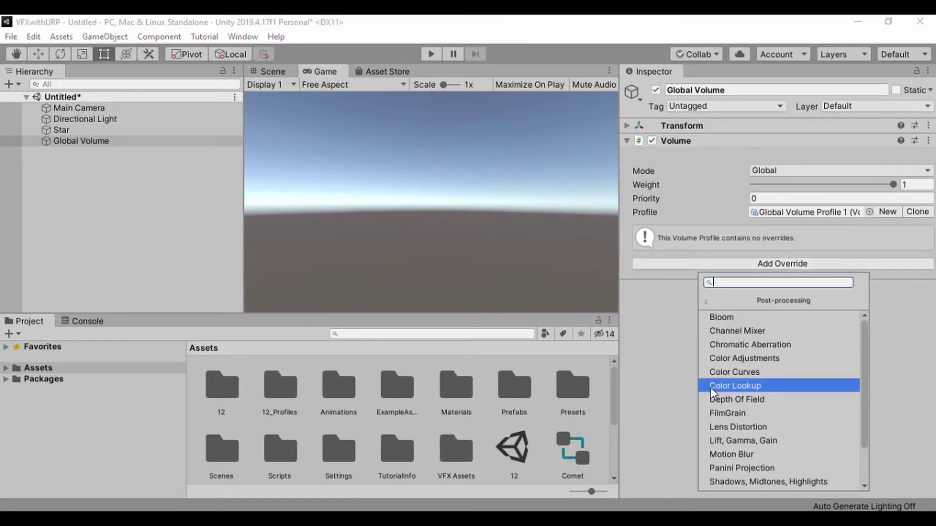
click(718, 318)
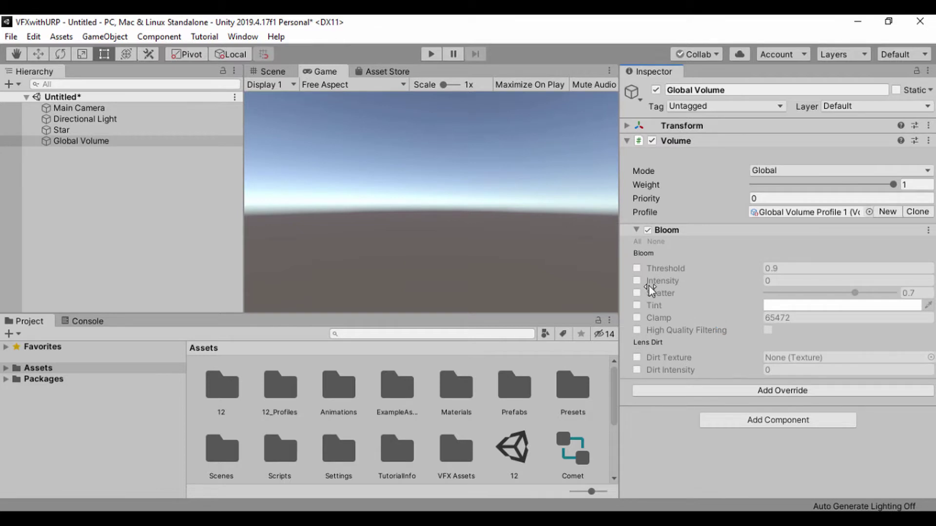
Enable the Bloom threshold and intensity overrides, setting the threshold to 1 and the intensity to 2.25.
click(638, 269)
click(637, 280)
click(784, 269)
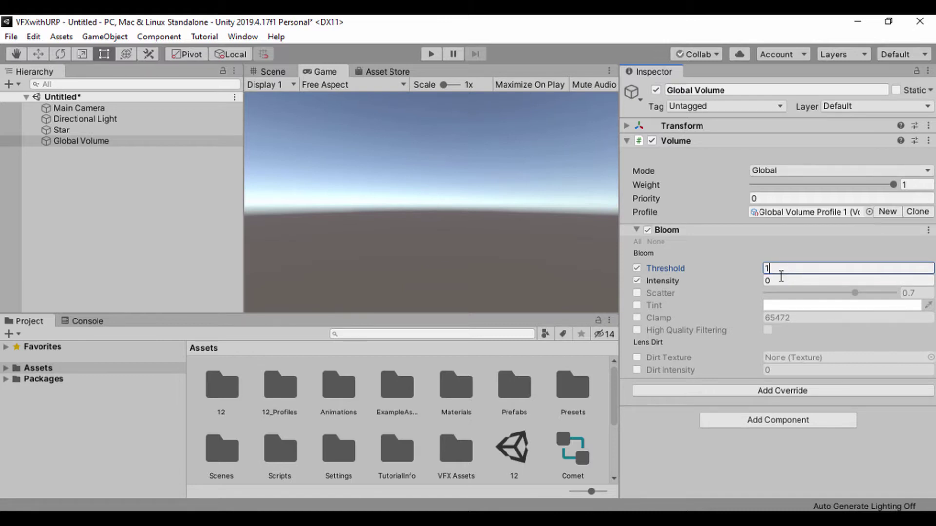
click(775, 280)
text(2.)
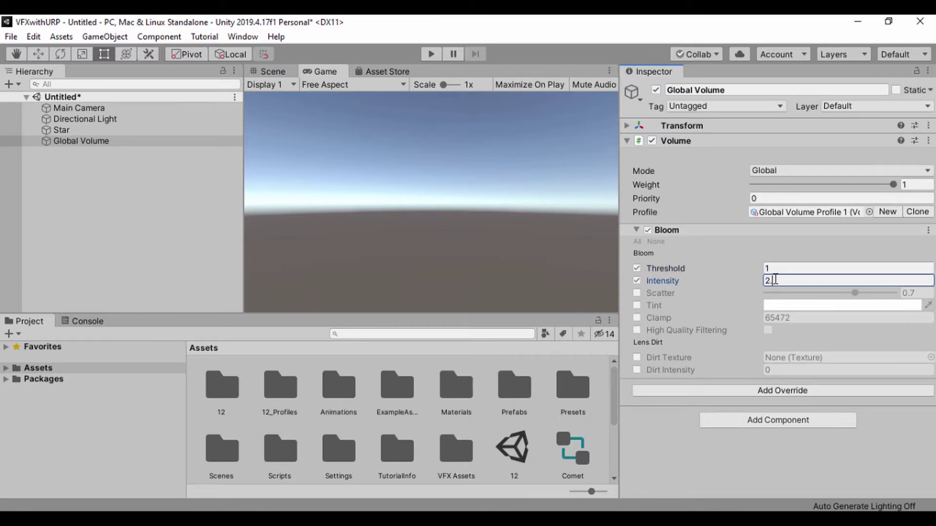
text(25)
Enable post processing on the Main Camera and change its background to a near-black solid color.
click(73, 108)
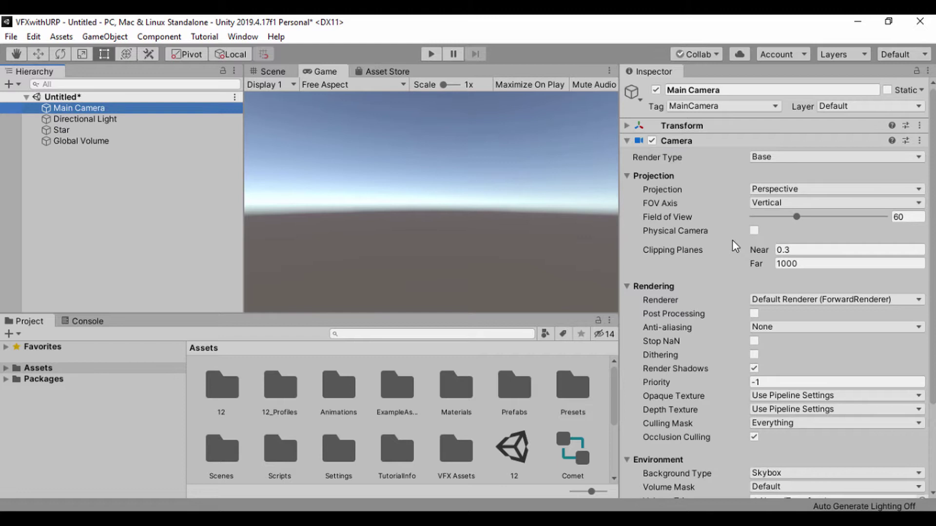
click(753, 313)
scroll(687, 380, down, 4)
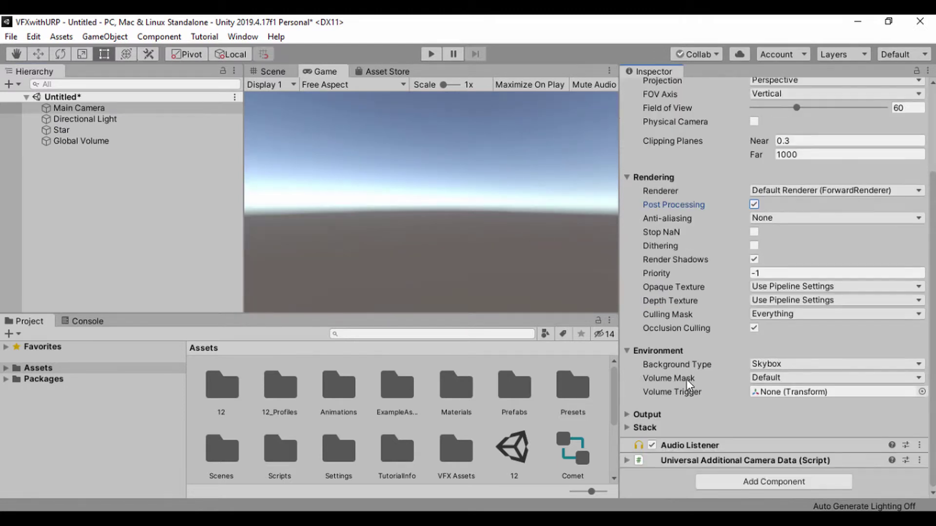
click(767, 364)
click(793, 395)
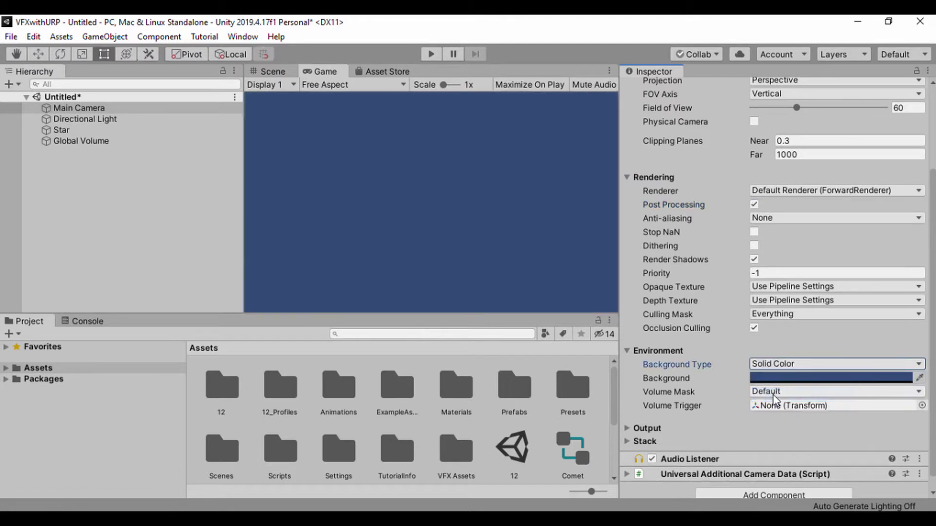
click(770, 379)
drag(833, 261, 835, 271)
click(906, 123)
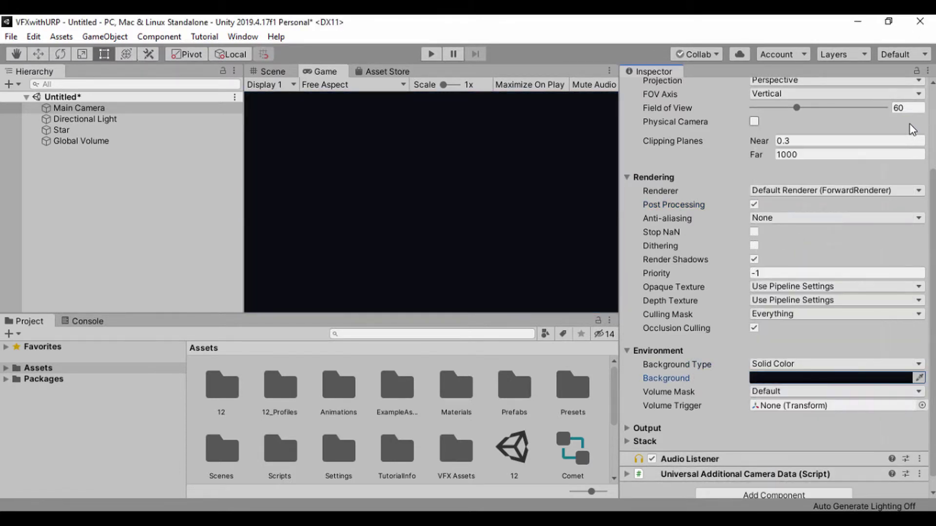
click(98, 165)
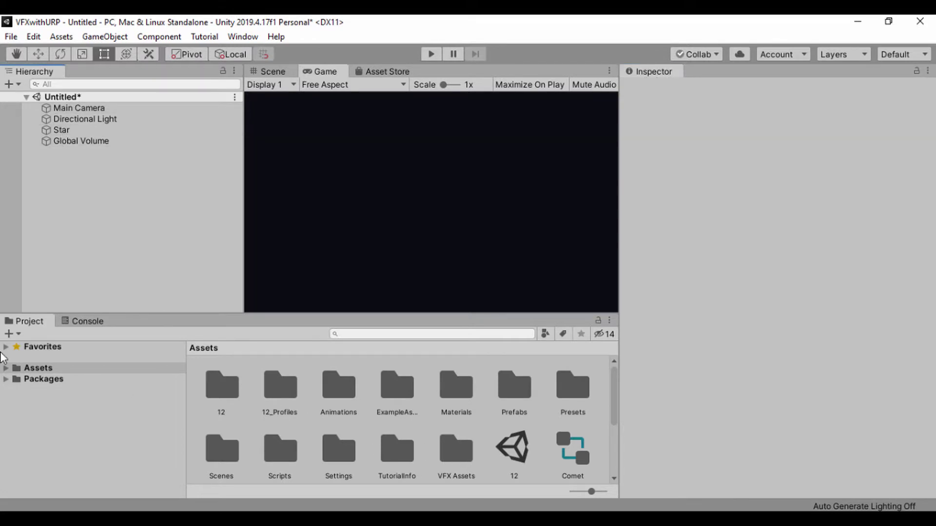
Create a Visual Effect Graph asset named Solar in the VFX Assets folder.
click(455, 449)
double_click(455, 449)
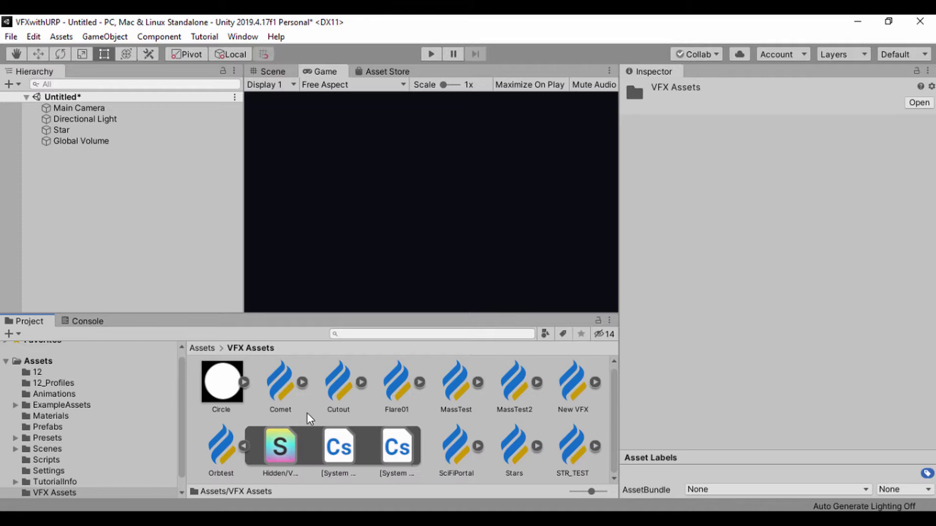
right_click(436, 422)
mouse_move(466, 83)
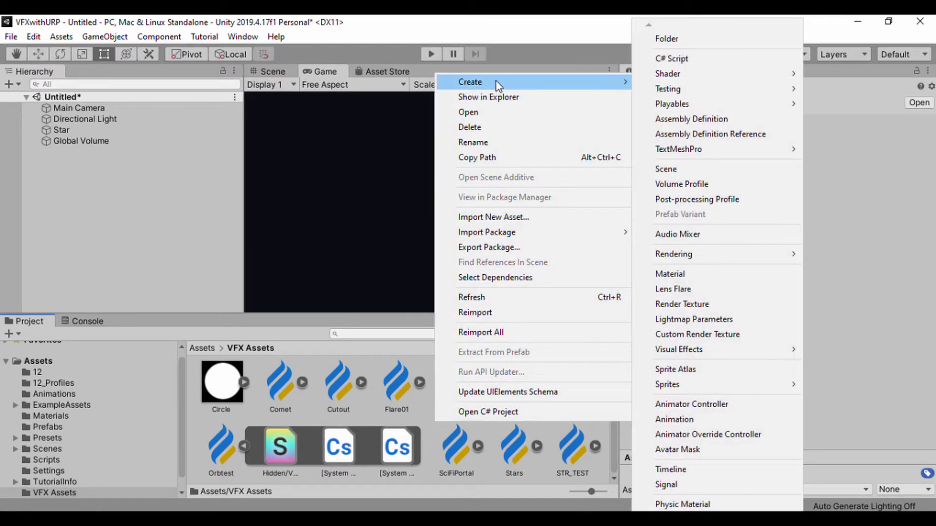
mouse_move(715, 355)
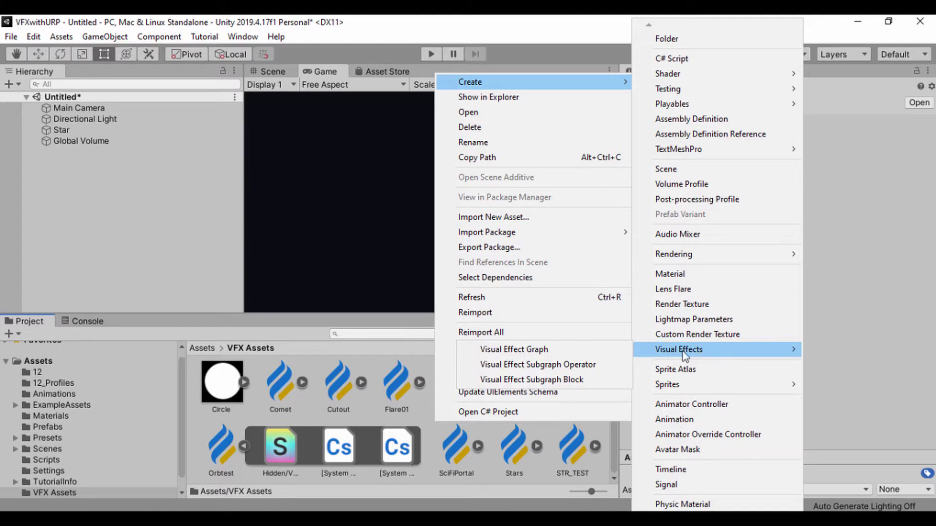
click(575, 350)
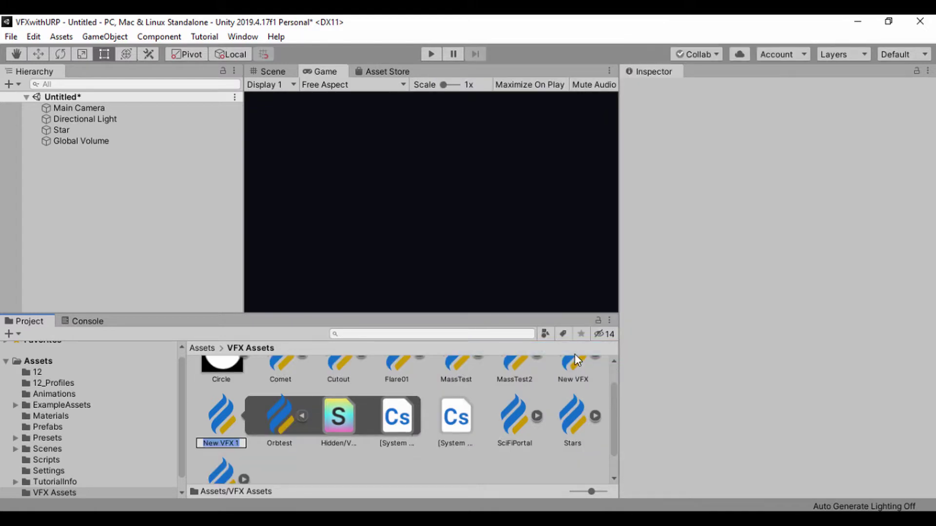
text(Solar)
click(365, 477)
Add a Visual Effect component to the Star object and assign the Solar asset as its asset template.
click(63, 127)
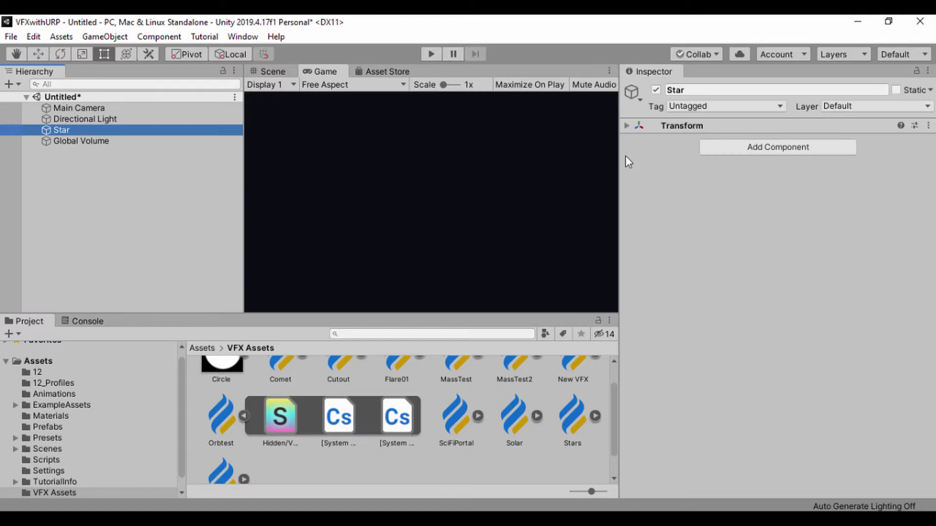
click(760, 148)
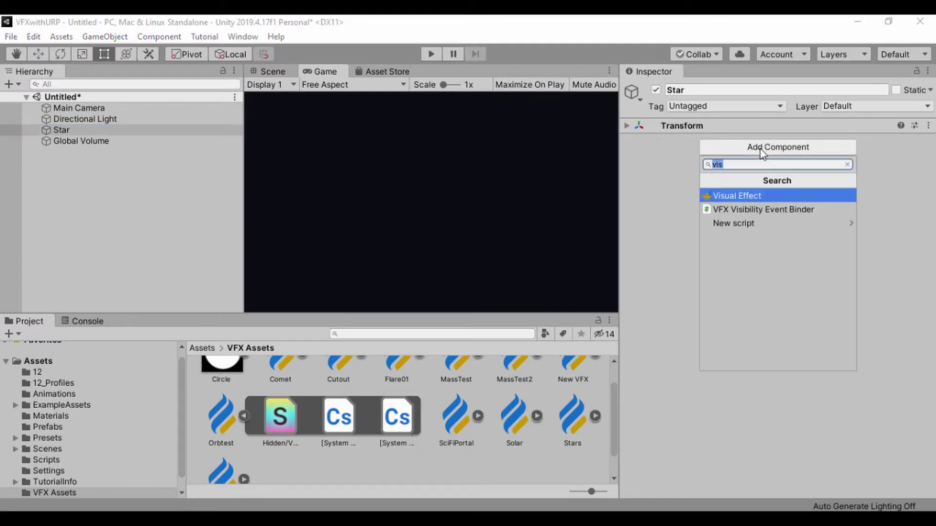
click(742, 195)
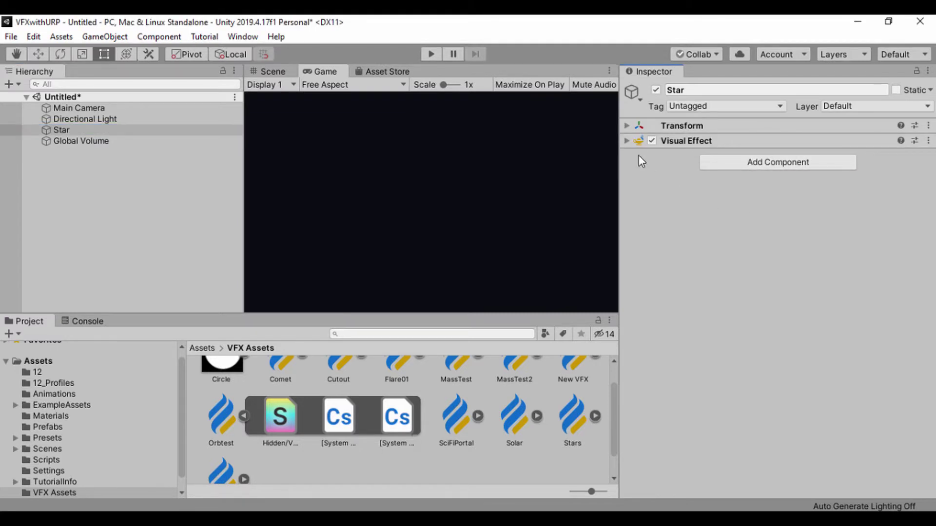
click(626, 141)
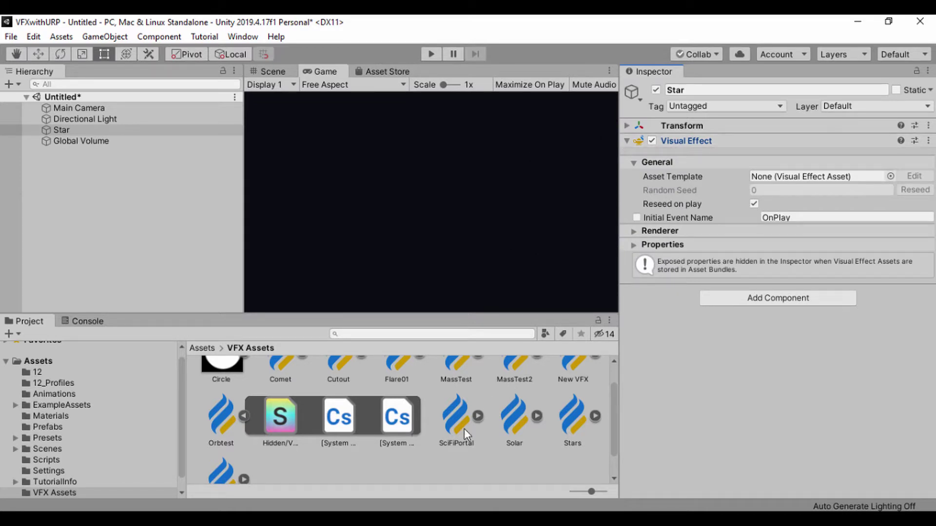
click(511, 422)
drag(511, 422, 813, 179)
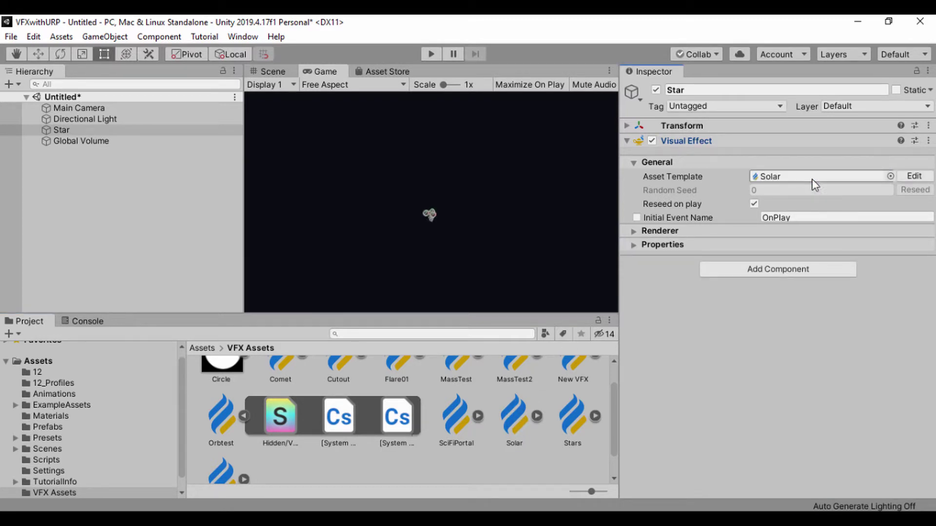
Open the Solar graph for editing and dock its window beside the Inspector.
double_click(510, 422)
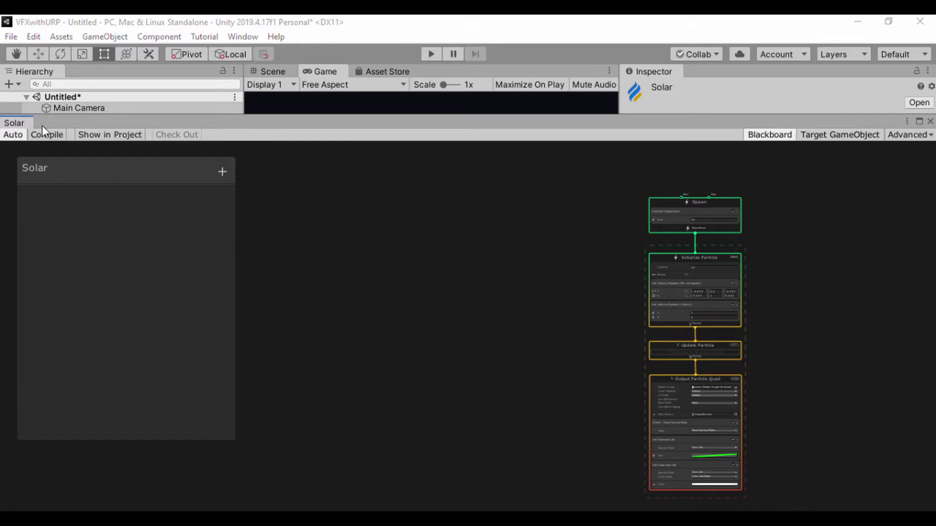
drag(16, 124, 690, 76)
Close the Project and Console windows, and narrow the Hierarchy and Game views to enlarge the Solar graph's workspace.
click(610, 320)
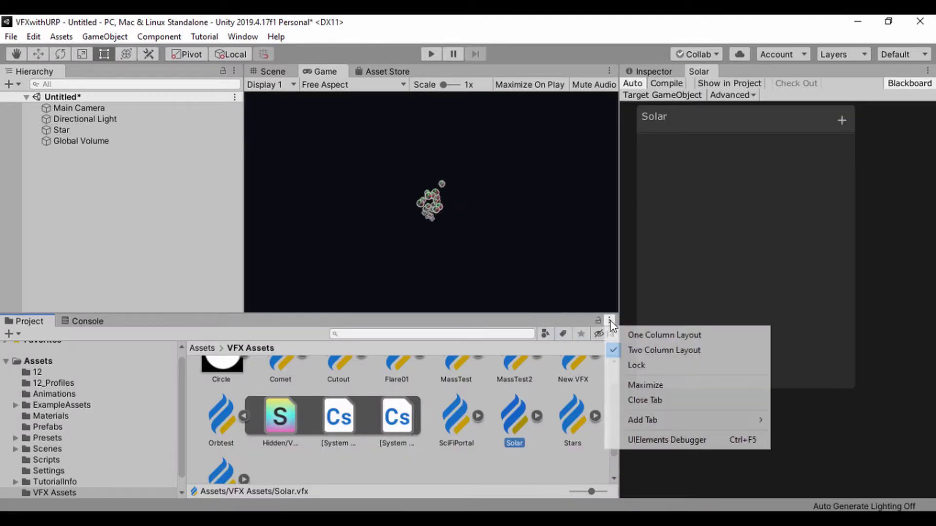
click(627, 399)
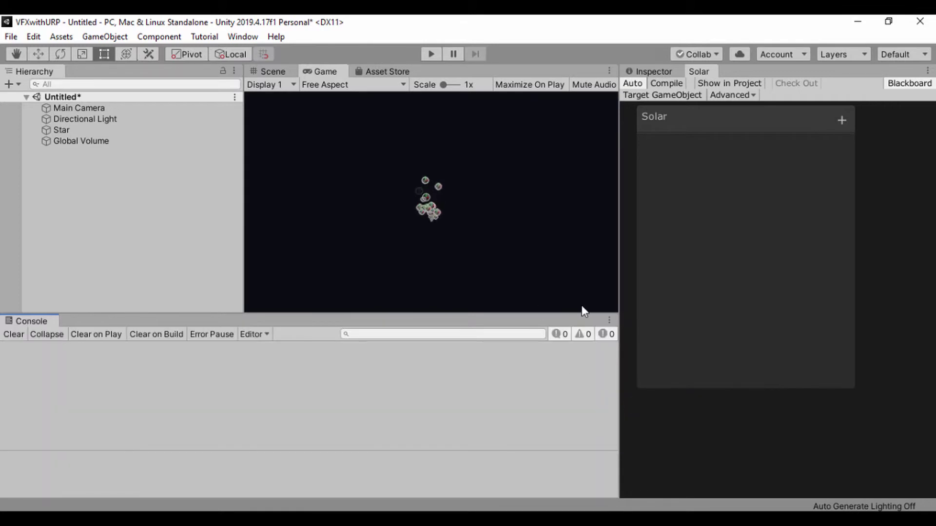
click(609, 320)
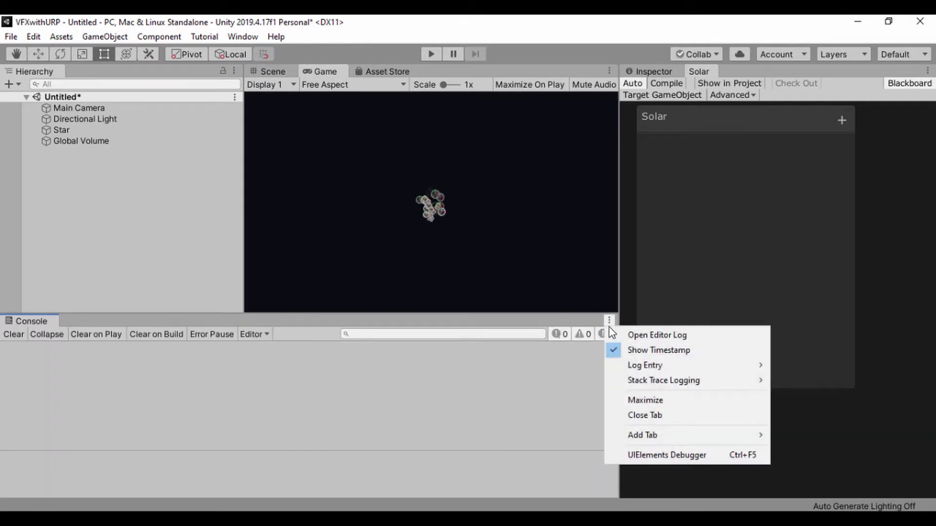
click(630, 419)
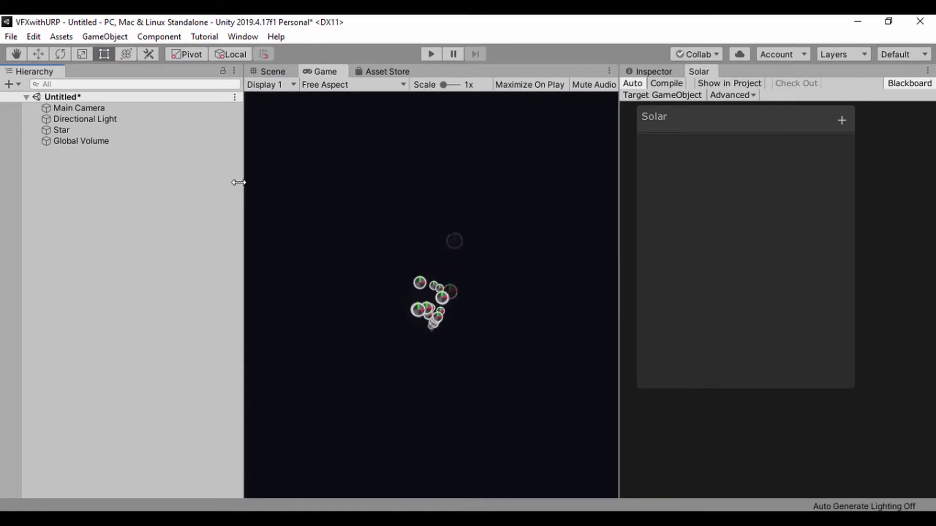
drag(240, 184, 107, 184)
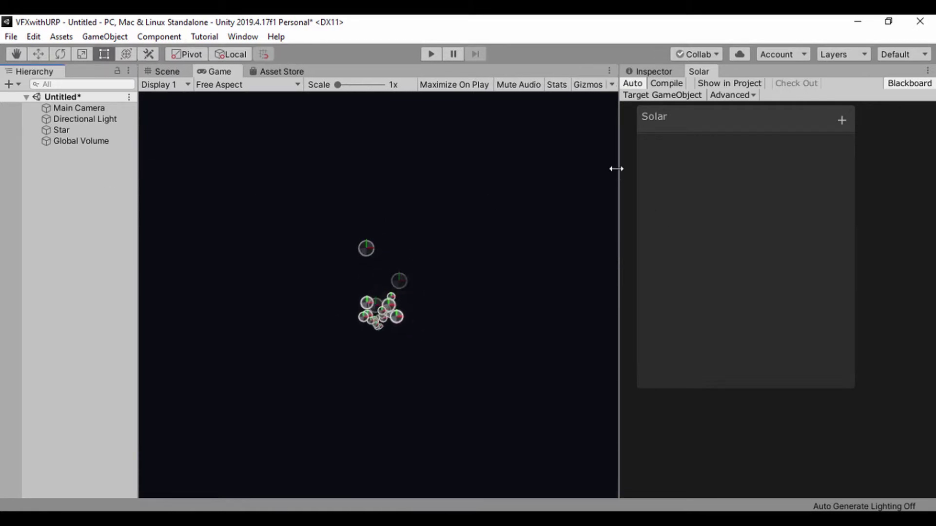
drag(618, 170, 317, 197)
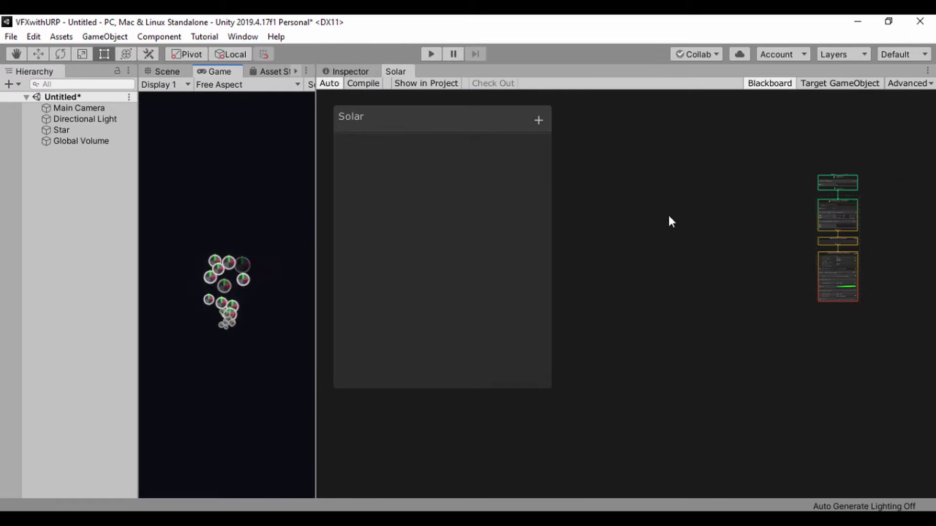
Hide the Blackboard and set the Constant Spawn Rate in the Spawn context to 100000.
scroll(610, 263, up, 5)
click(768, 82)
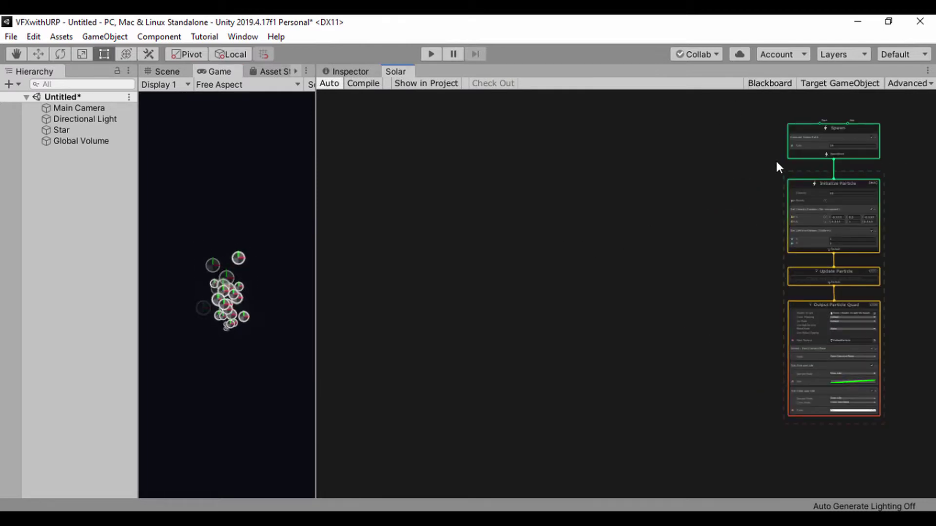
middle_drag(777, 164, 585, 207)
scroll(588, 200, up, 5)
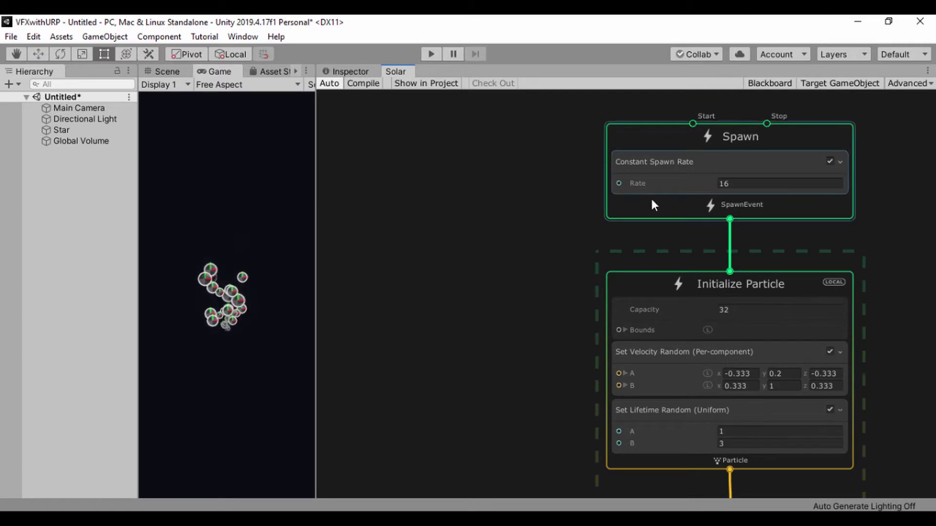
click(741, 185)
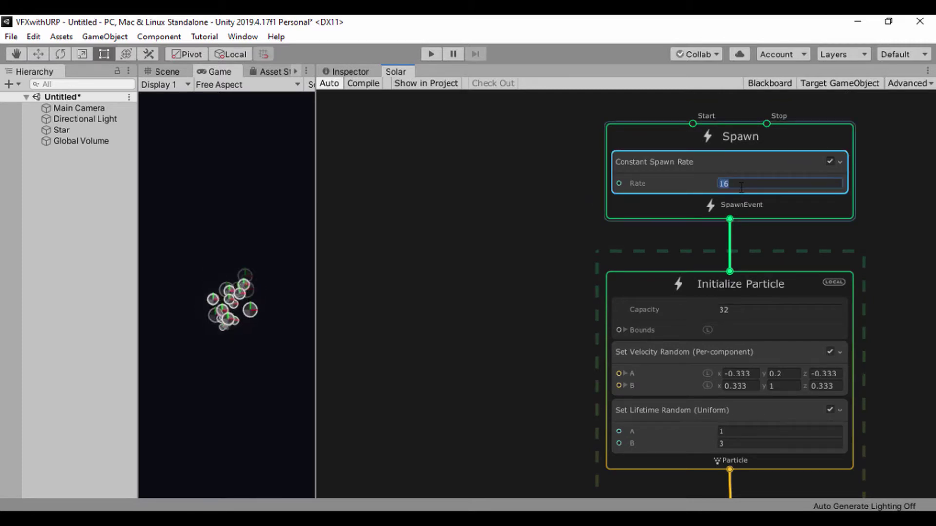
text(100000)
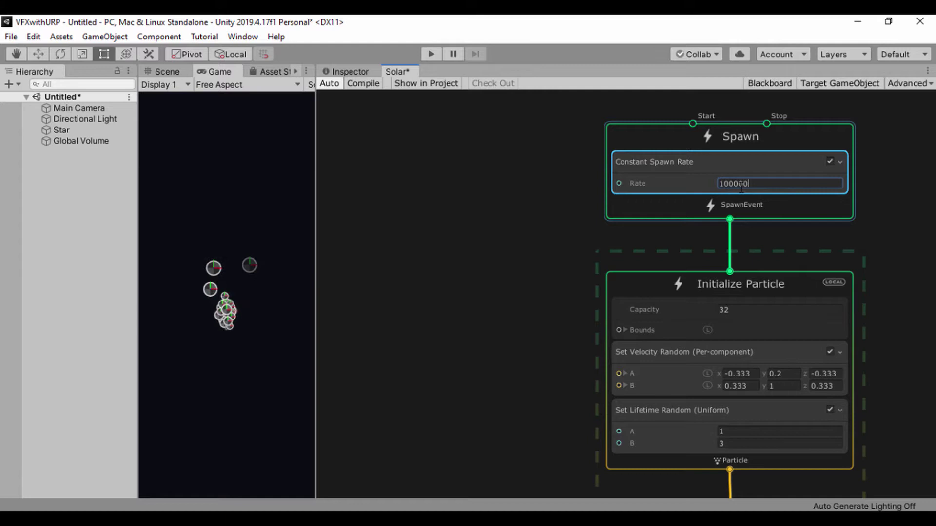
click(545, 233)
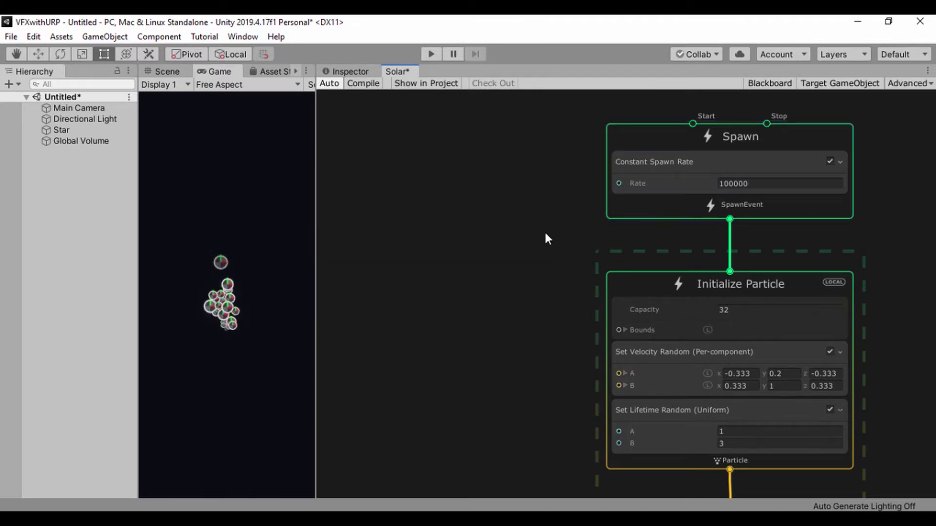
Set the particle capacity in the Initialize Particle context to 10000.
click(764, 312)
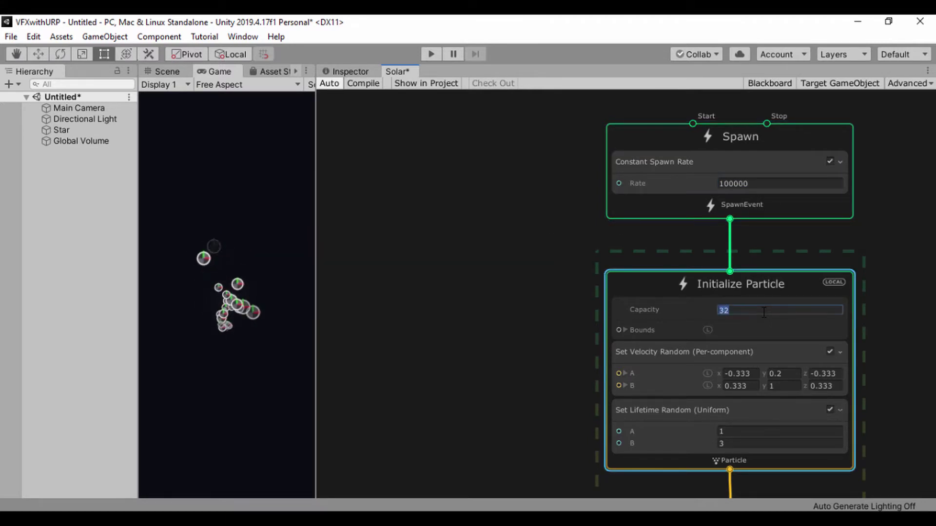
text(10000)
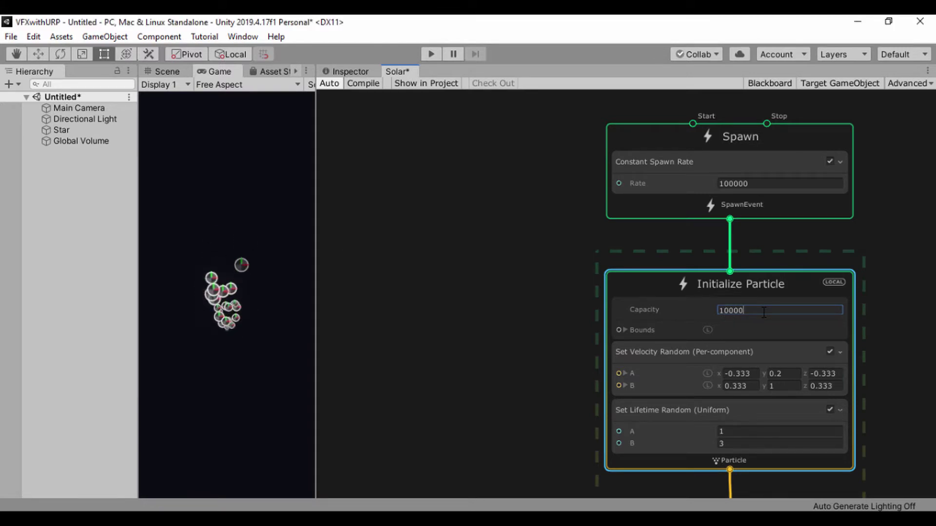
key(Return)
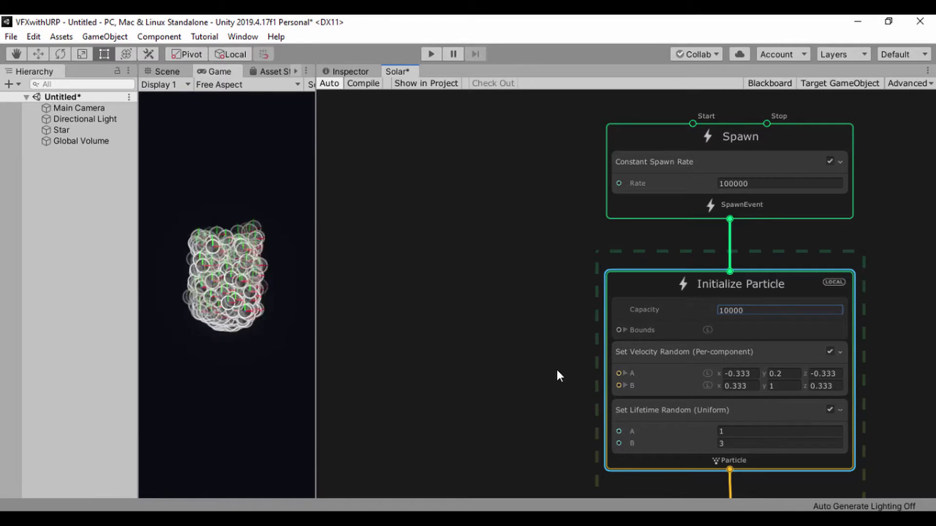
In the Set Velocity Random block, set the Y component of A to -0.33 and of B to 0.33.
middle_drag(553, 398, 552, 321)
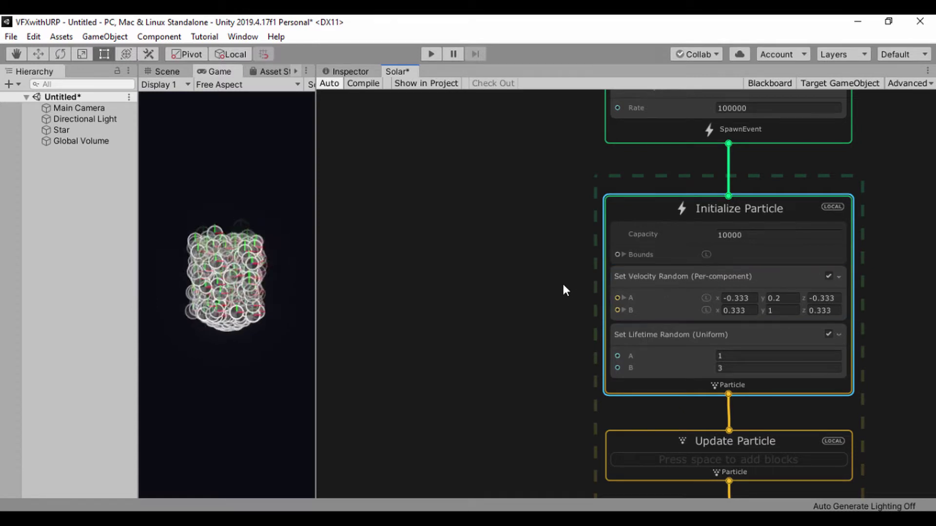
scroll(562, 282, up, 3)
middle_drag(560, 266, 450, 248)
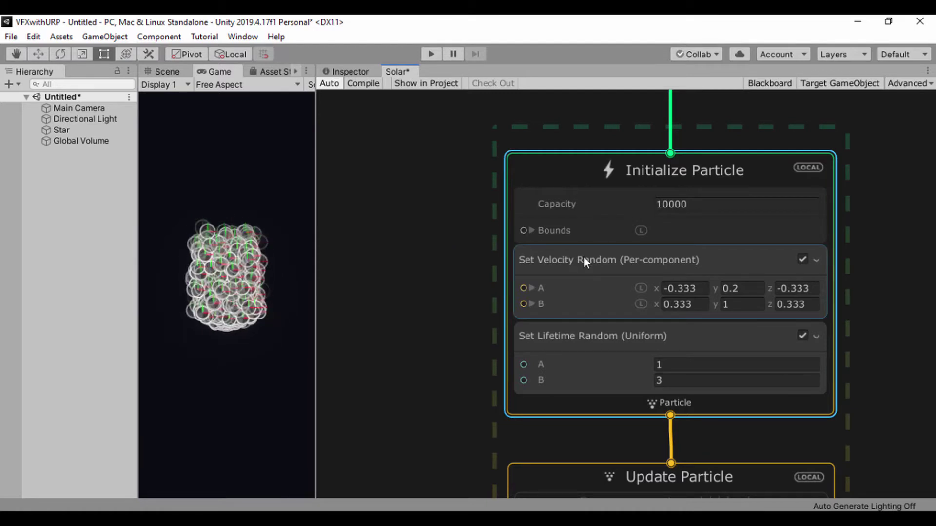
click(748, 288)
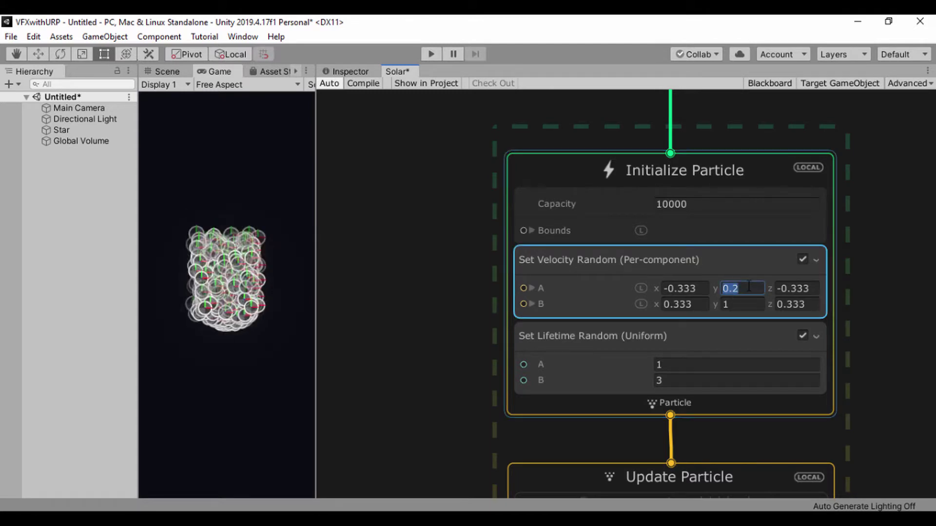
text(-0)
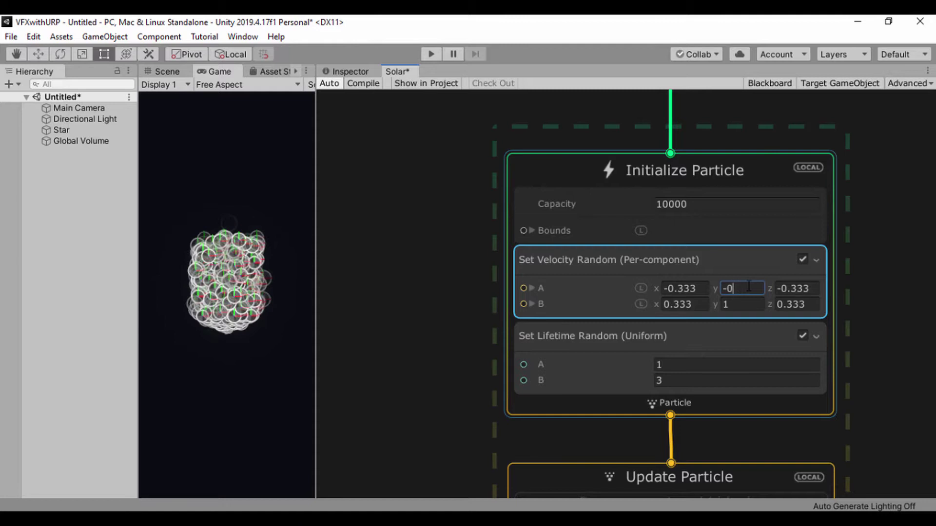
text(.33)
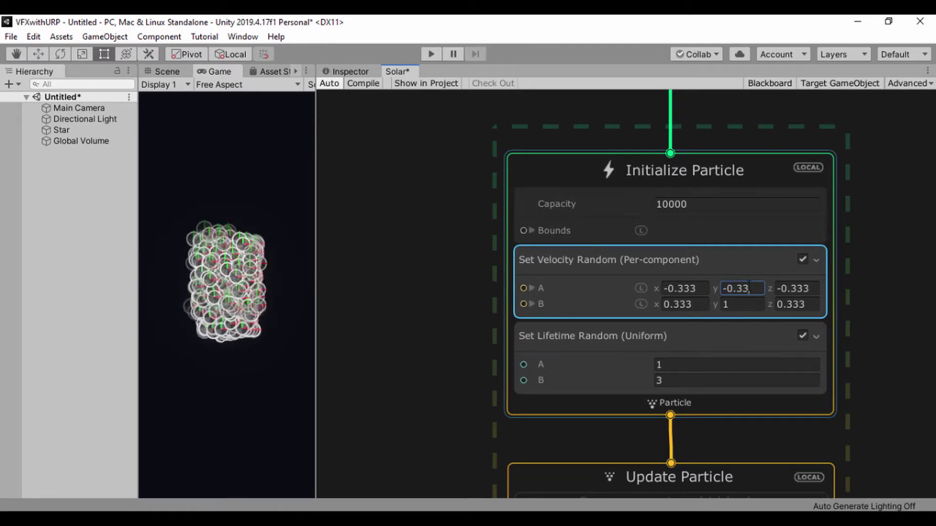
click(735, 304)
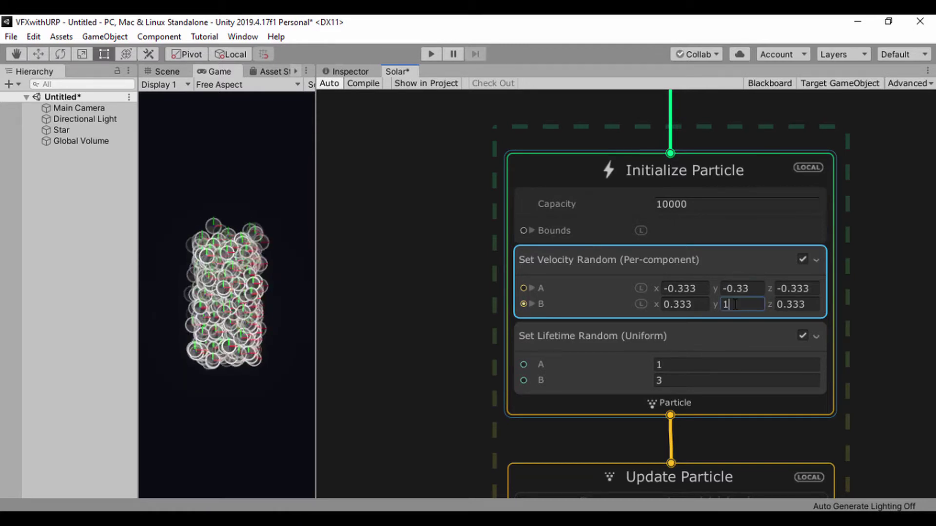
key(BackSpace)
text(0.33)
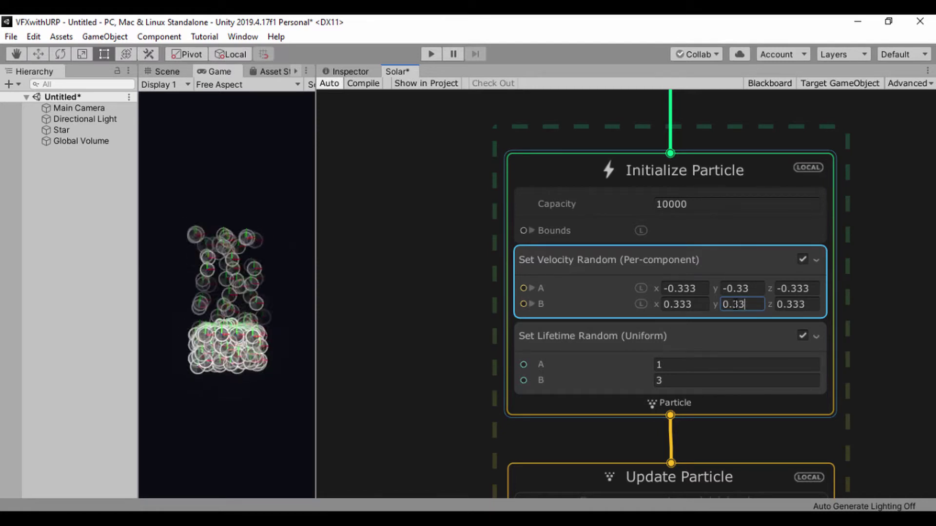
key(Return)
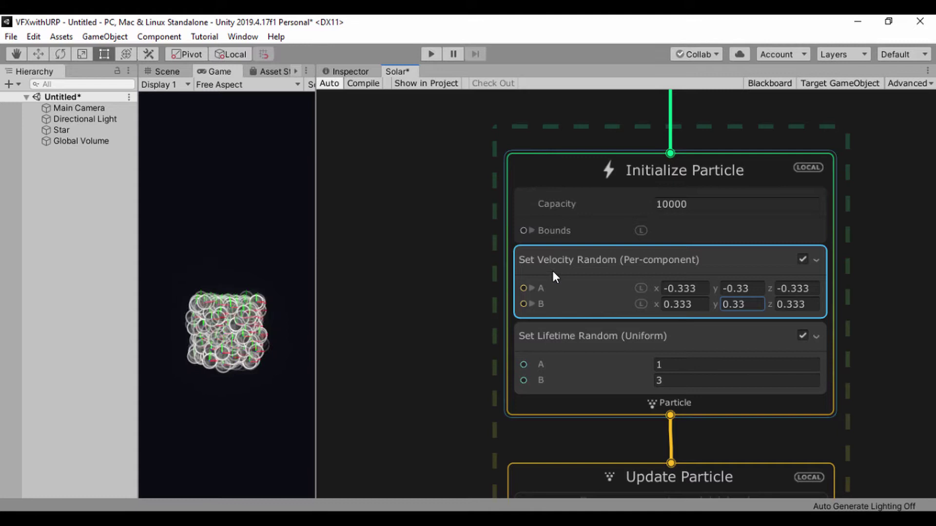
Add a Position (Sphere) block to Initialize Particle and expand its Arc Sphere and Sphere properties.
key(space)
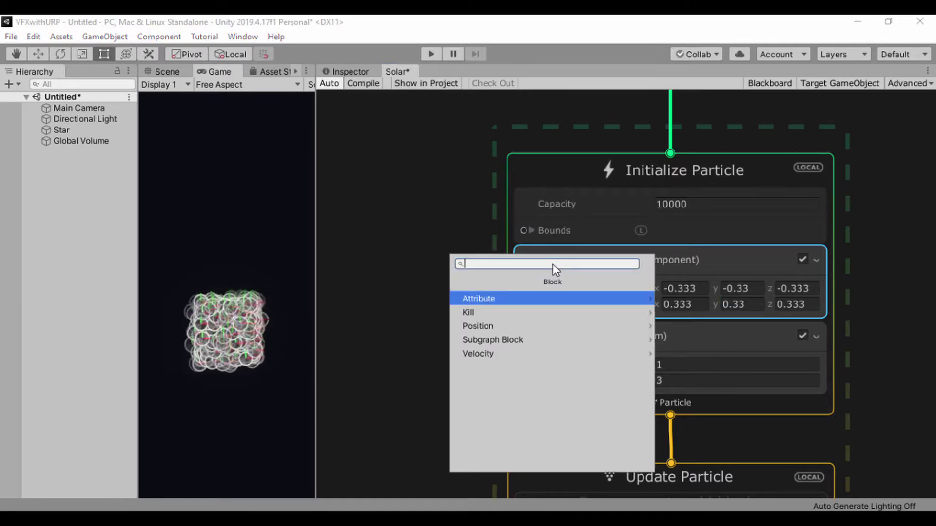
click(511, 325)
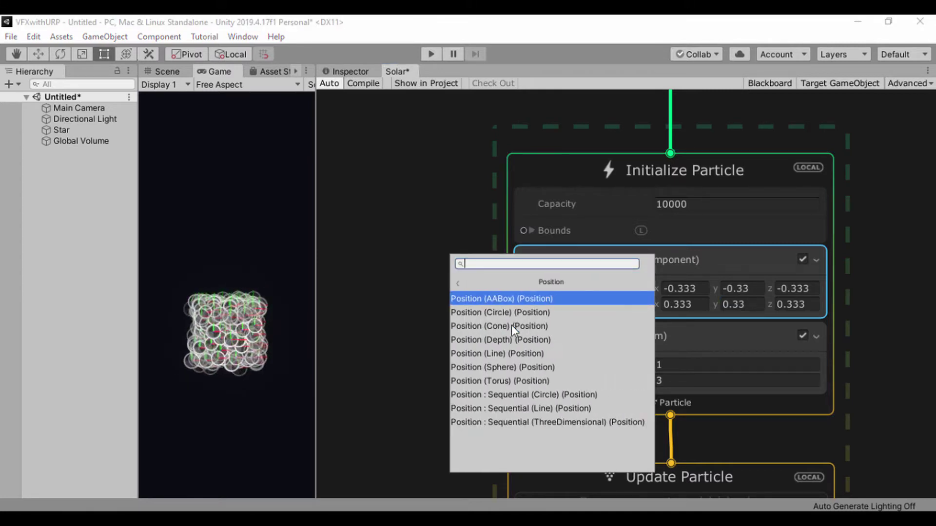
click(487, 368)
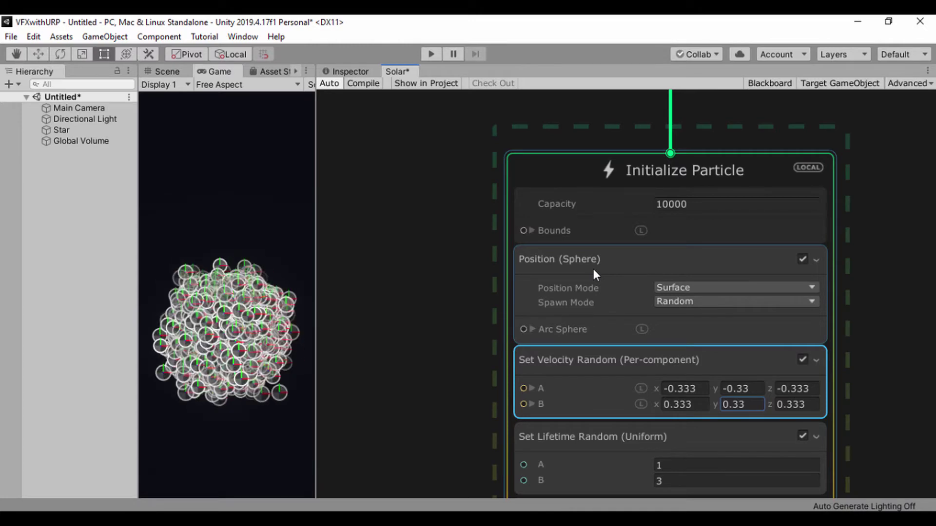
click(531, 329)
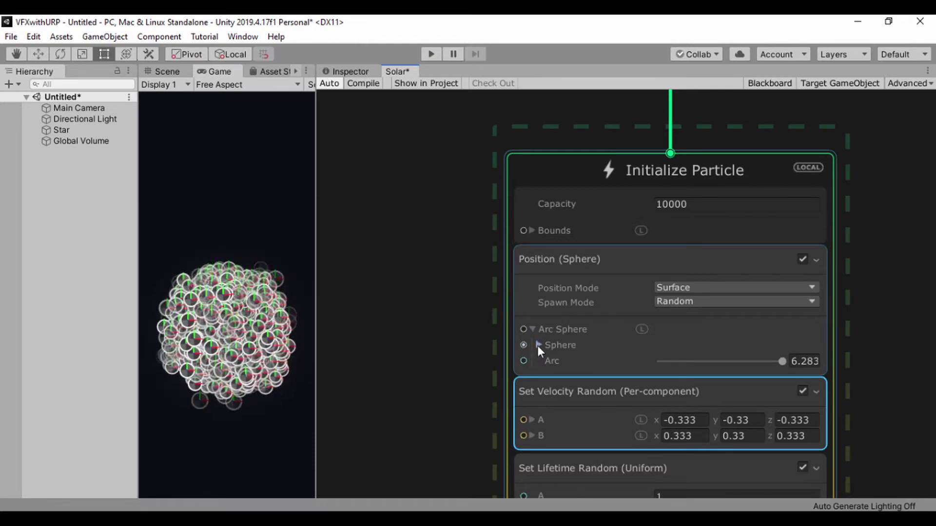
click(537, 346)
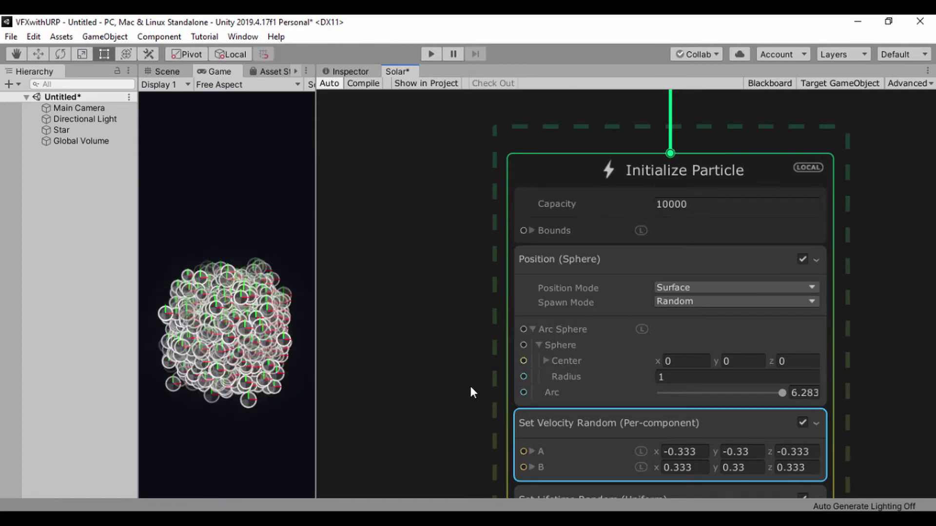
Show the Blackboard and add a float property named Radius.
click(769, 84)
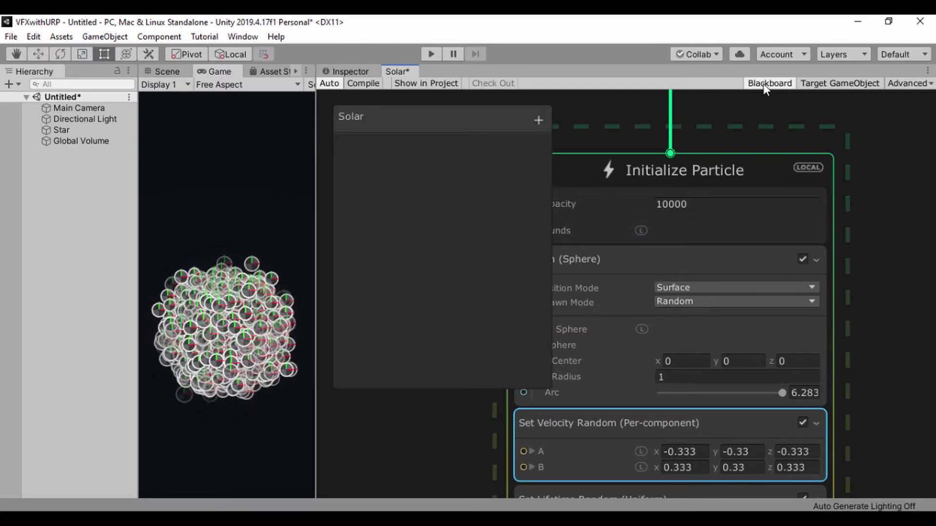
click(538, 120)
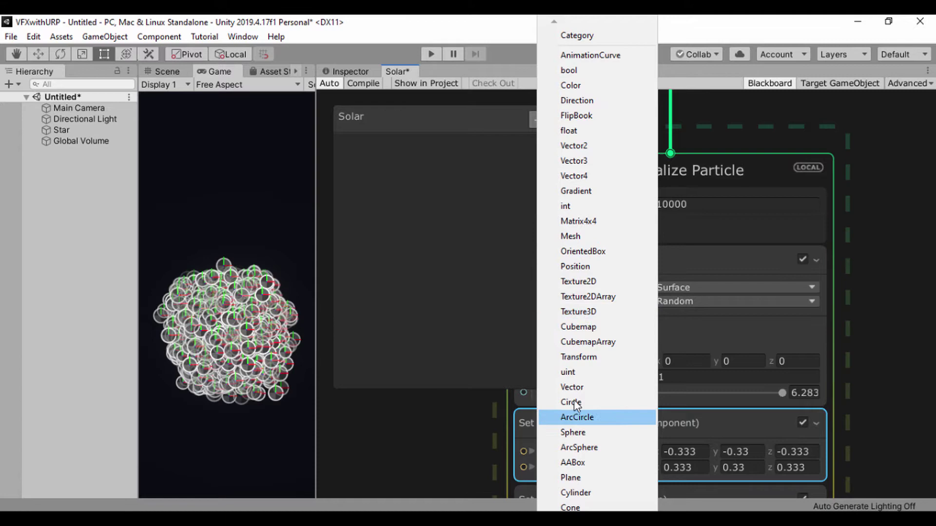
click(571, 131)
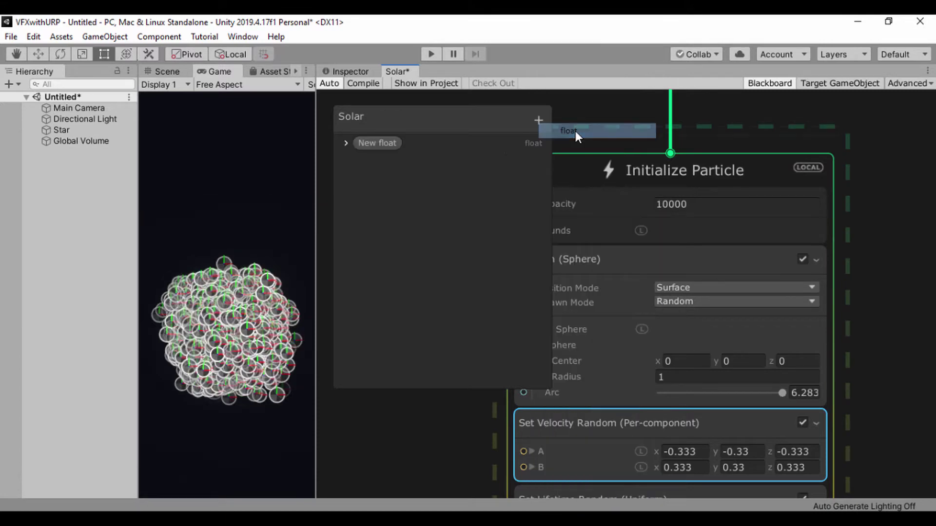
double_click(380, 143)
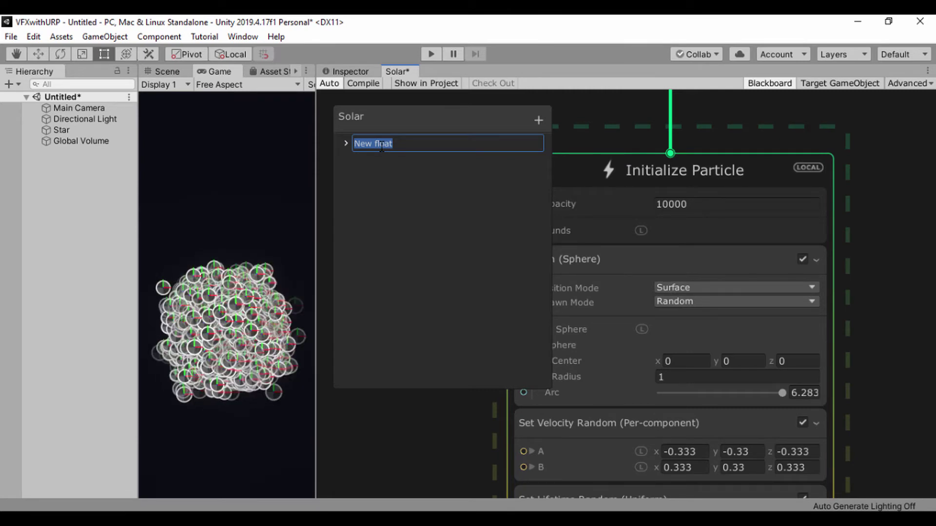
text(Radiu)
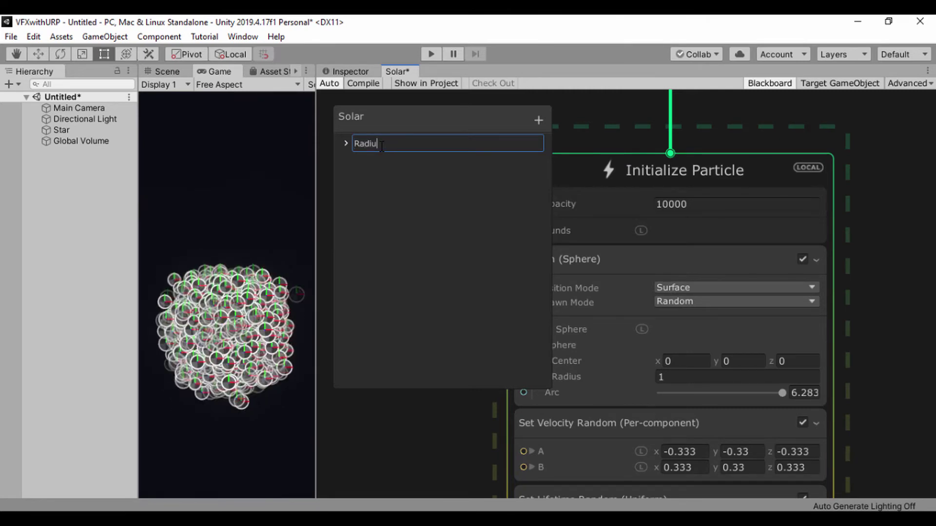
text(s)
key(Return)
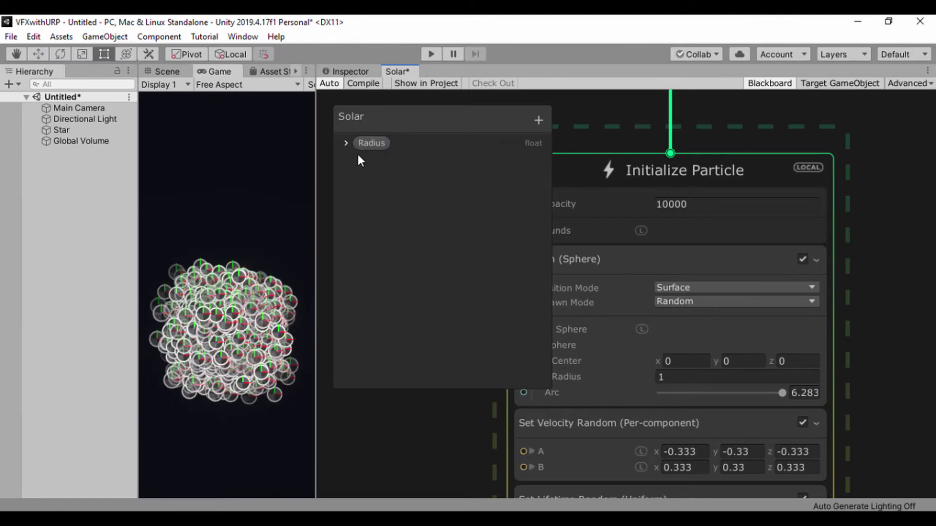
Expose the Radius property and give it a range from 0.5 to 1.
click(345, 143)
click(404, 159)
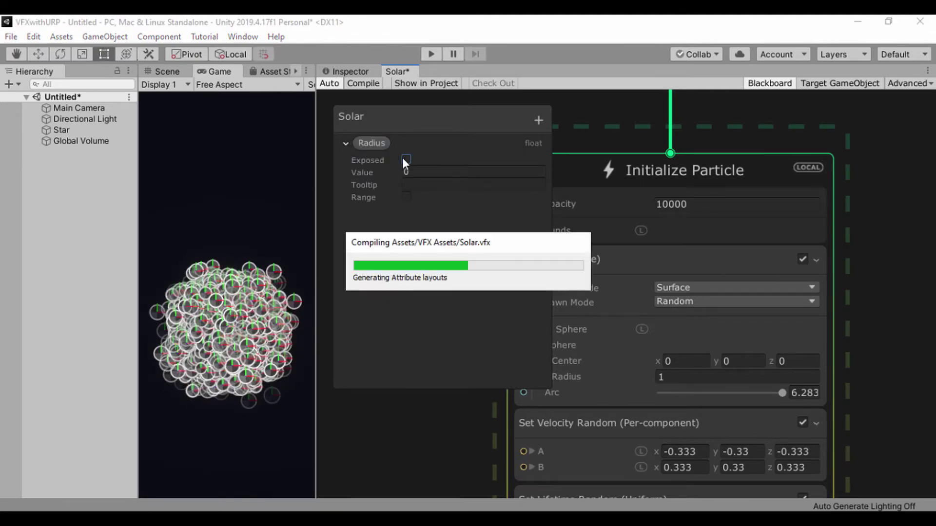
click(406, 197)
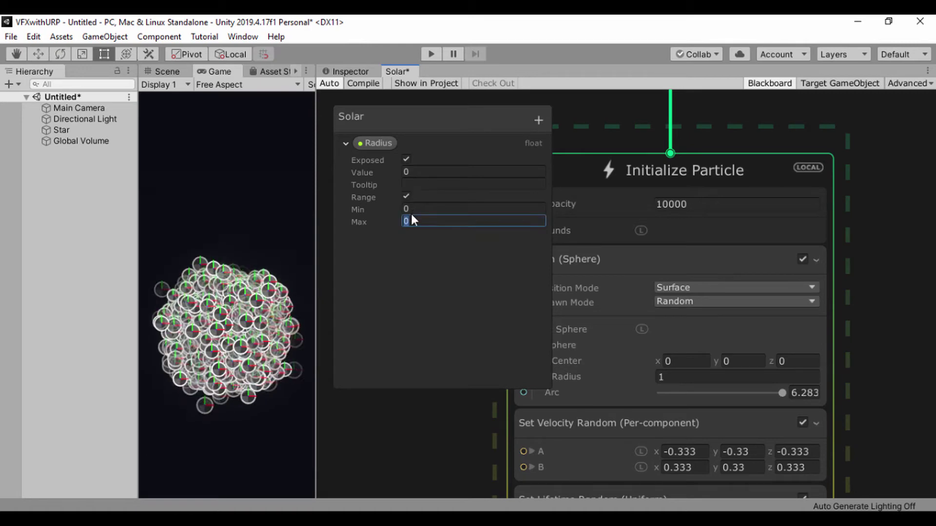
click(411, 209)
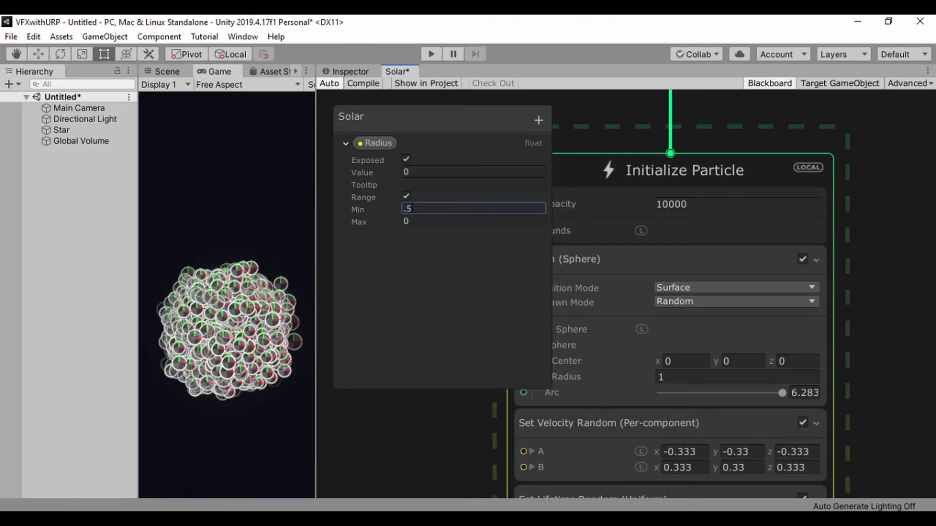
click(411, 220)
text(1)
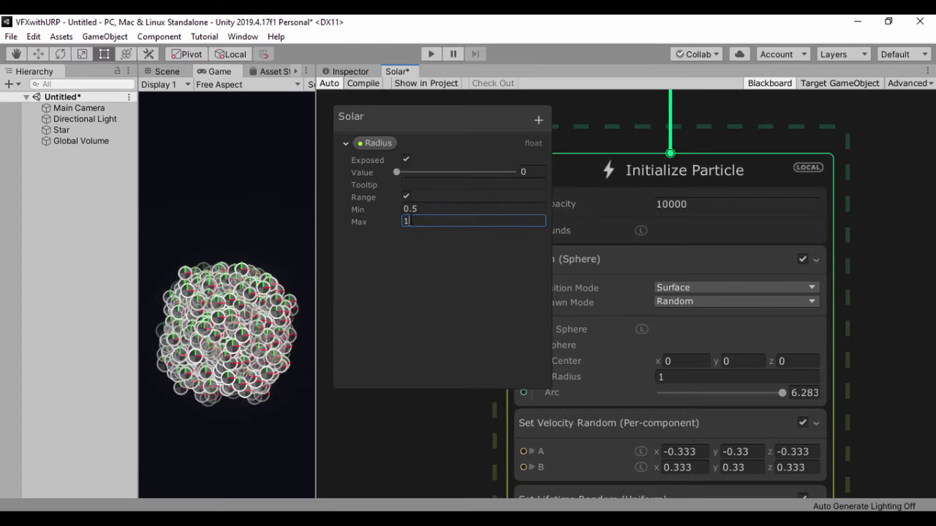
click(403, 279)
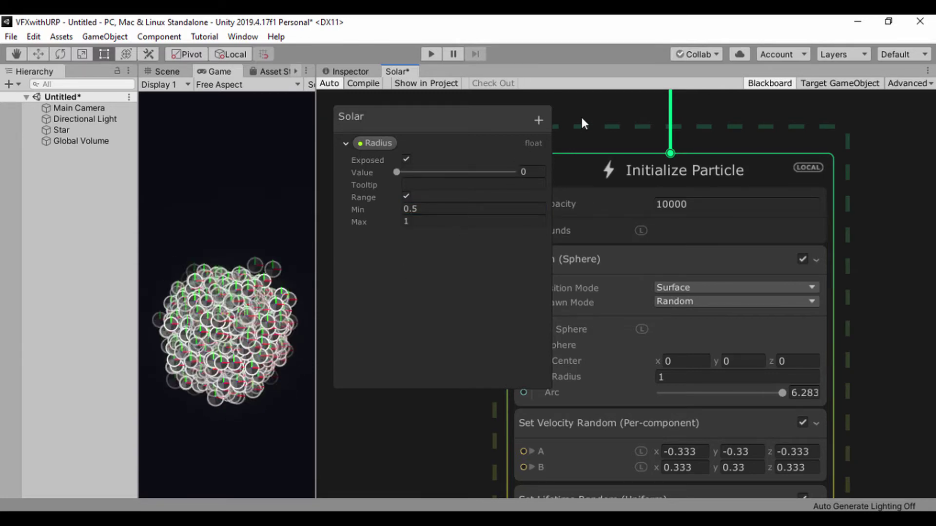
Place a Radius node beside Initialize Particle, connect it to the Position (Sphere) block's Radius input, and hide the Blackboard.
drag(377, 143, 519, 371)
click(758, 81)
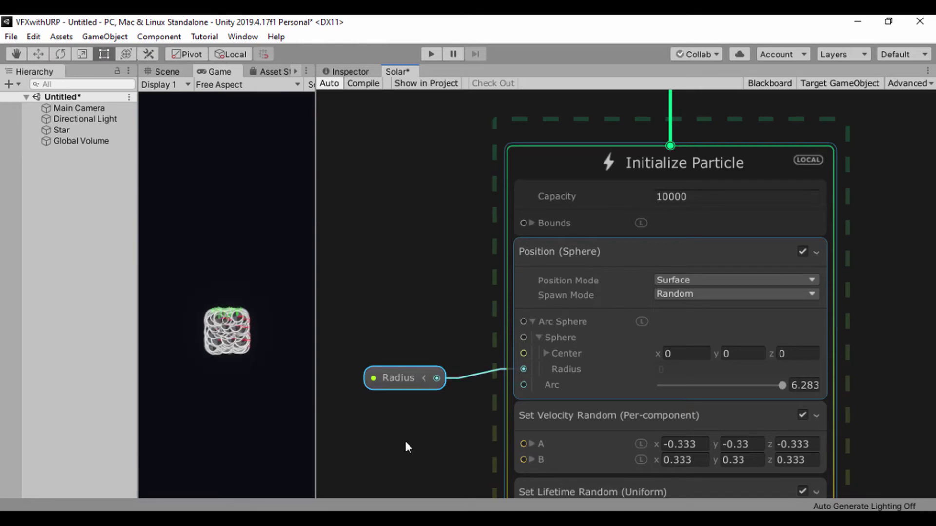
drag(388, 378, 405, 321)
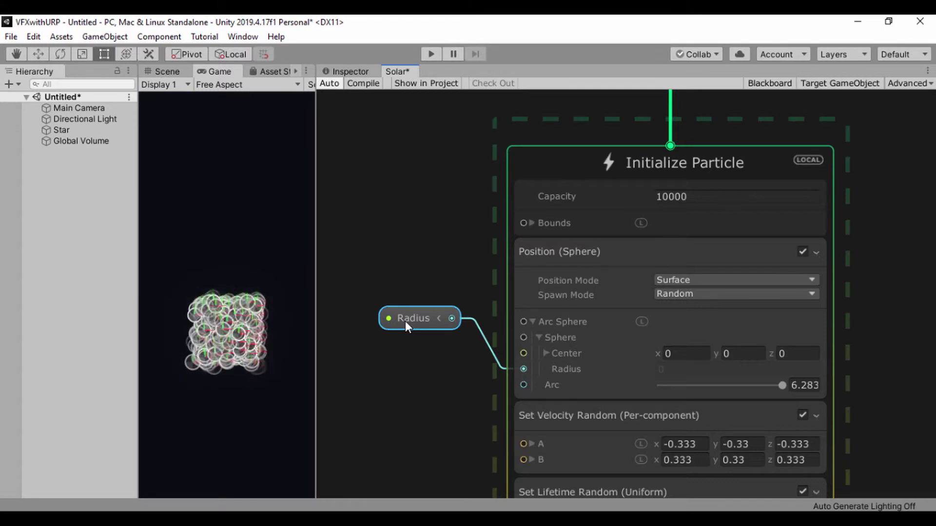
middle_drag(393, 440, 339, 240)
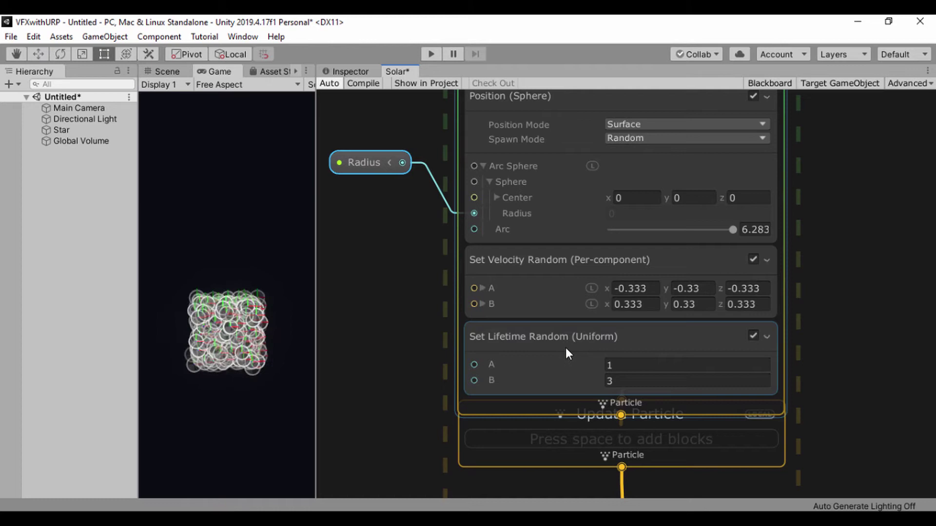
Set the Set Lifetime Random (Uniform) block's A to 0.21 and B to 2.53 in Initialize Particle.
click(609, 365)
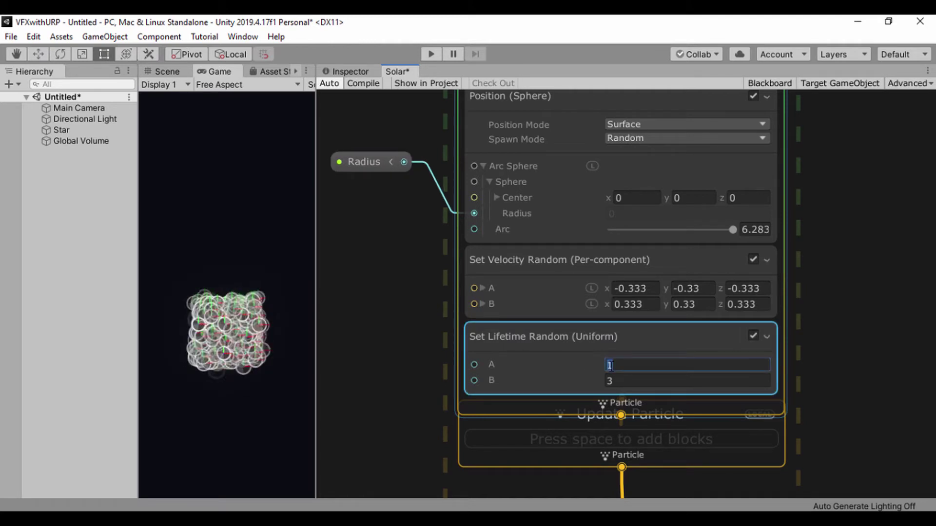
text(0.21)
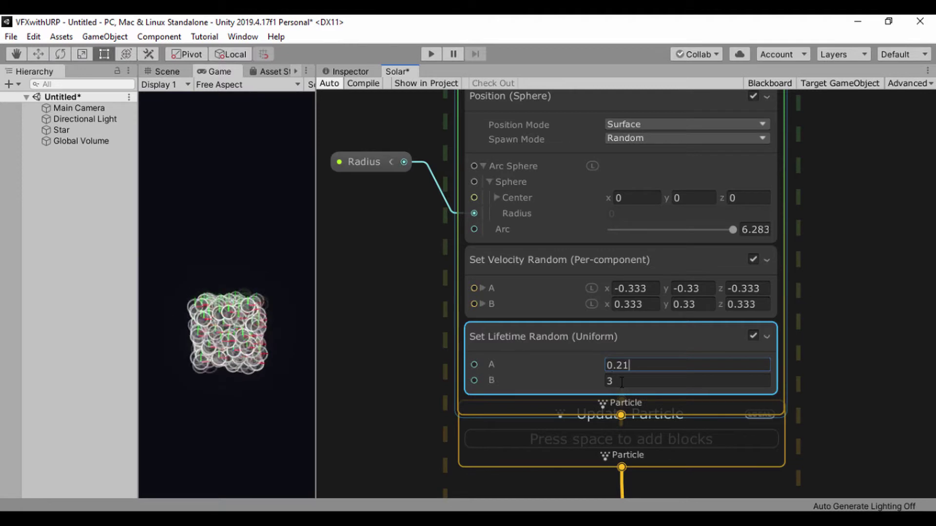
click(622, 382)
text(2.)
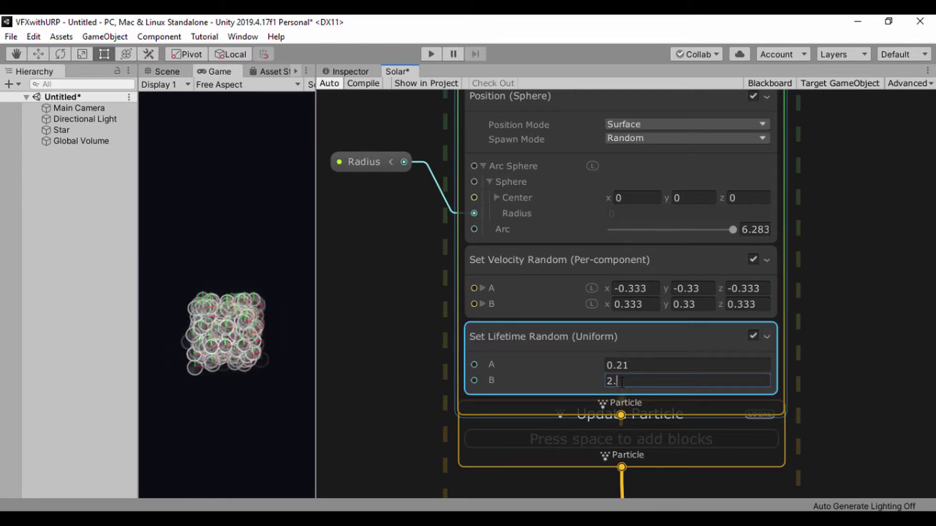
text(53)
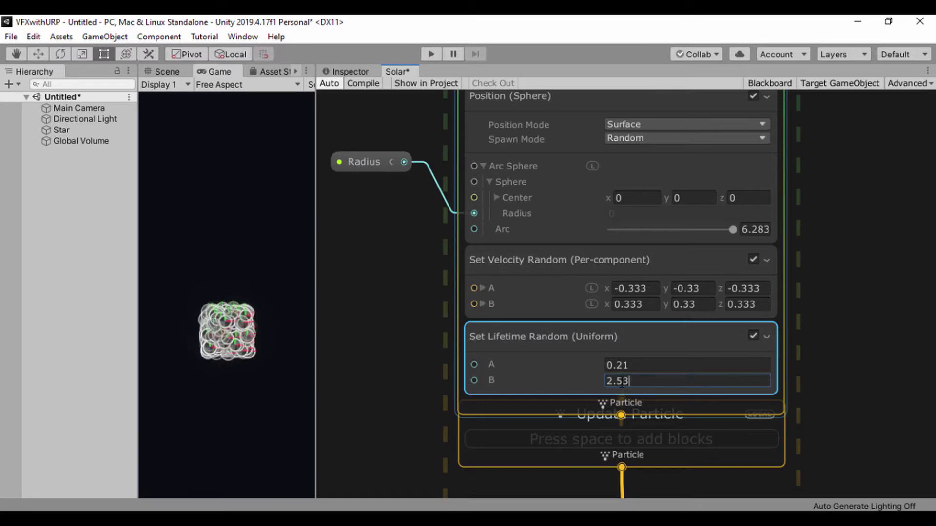
click(414, 365)
Move the Output Particle Quad and Update Particle contexts down, leaving a clear gap below Initialize Particle.
scroll(388, 347, down, 2)
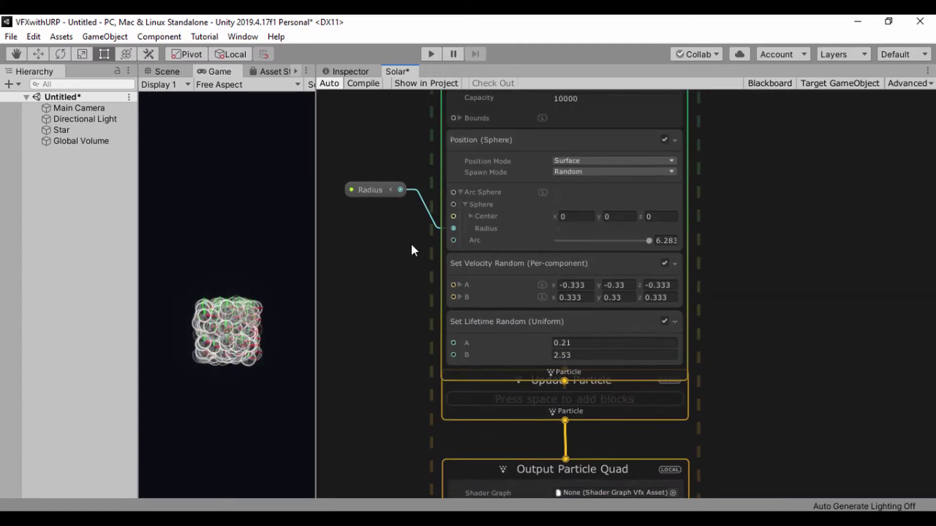
scroll(414, 251, down, 5)
drag(503, 296, 521, 516)
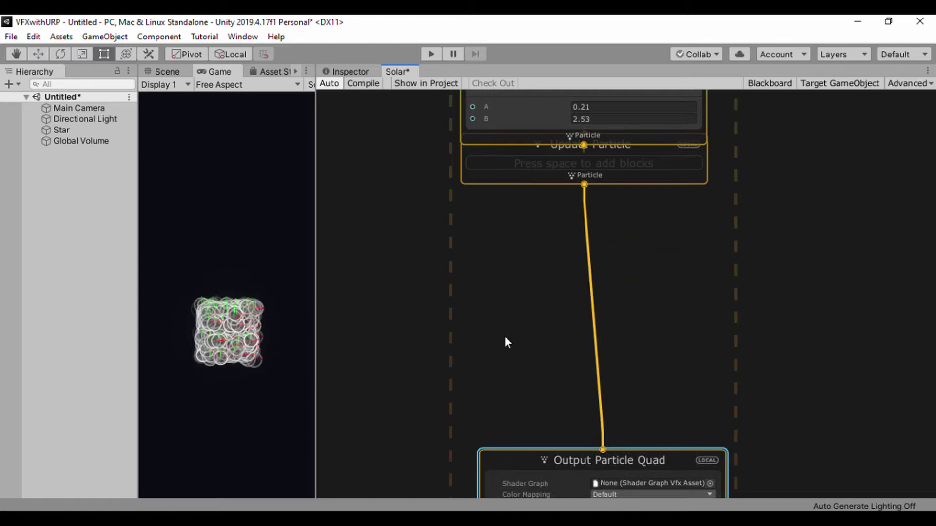
drag(508, 151, 520, 107)
drag(539, 147, 539, 192)
scroll(520, 214, up, 7)
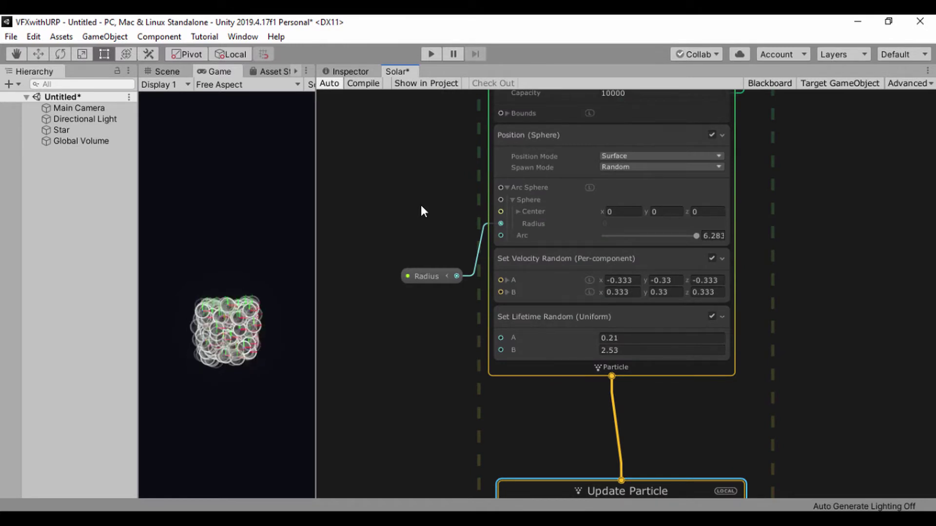
Move the Spawn context up clear of Initialize Particle and line up Output Particle Quad beneath Update Particle.
scroll(438, 338, up, 3)
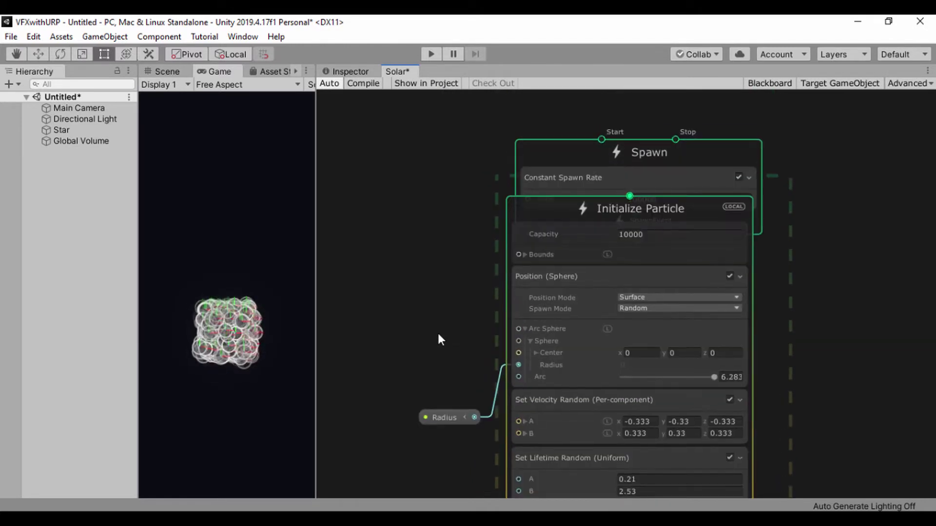
scroll(452, 372, down, 2)
scroll(487, 292, up, 3)
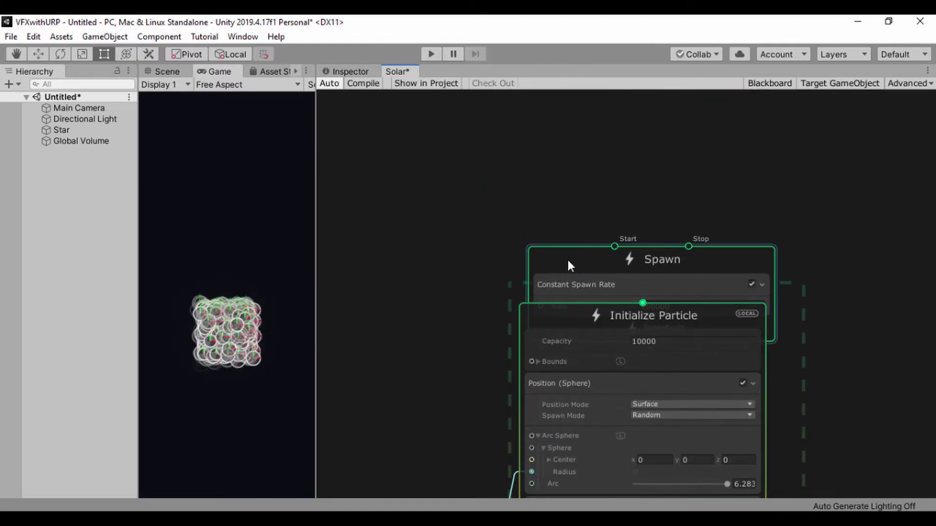
drag(566, 259, 543, 142)
scroll(438, 347, down, 3)
scroll(415, 377, down, 10)
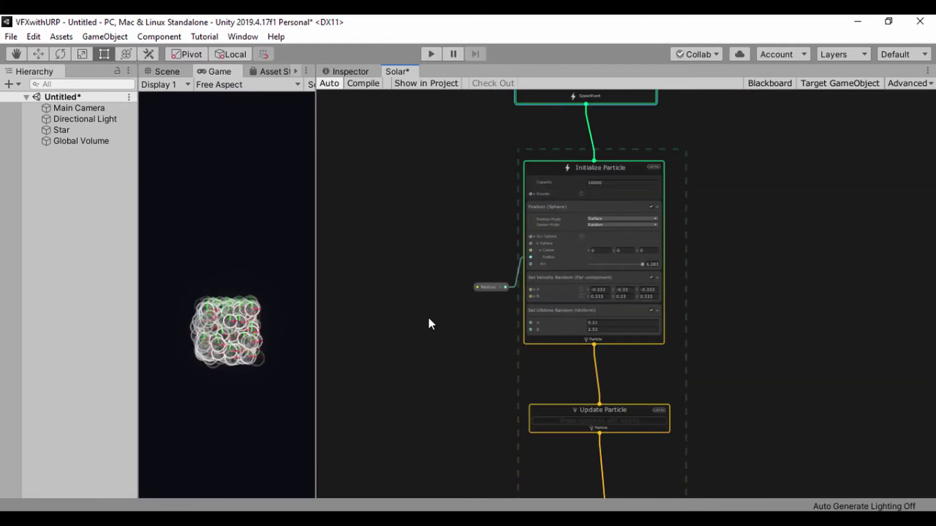
scroll(507, 283, down, 1)
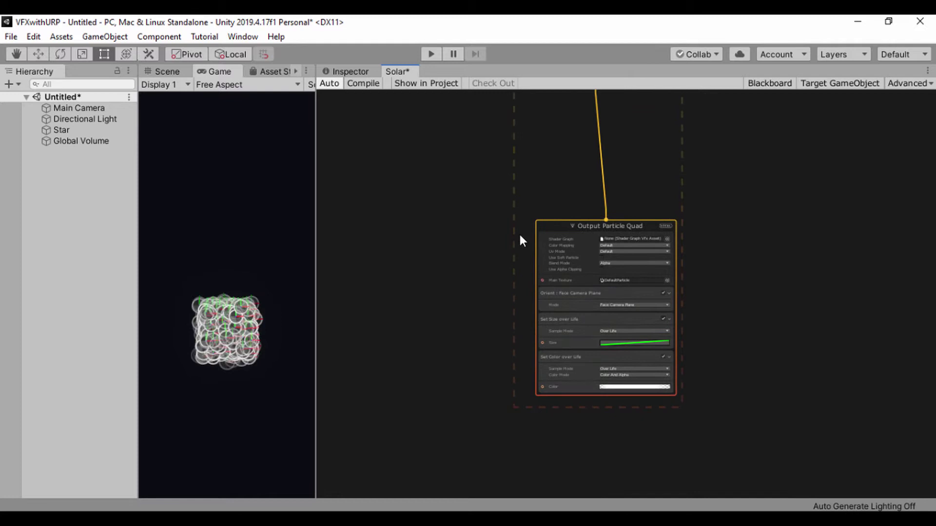
mouse_move(551, 224)
mouse_down()
mouse_move(530, 224)
mouse_move(541, 219)
mouse_up()
Set the Output Particle Quad's Blend Mode to Additive.
scroll(462, 243, up, 3)
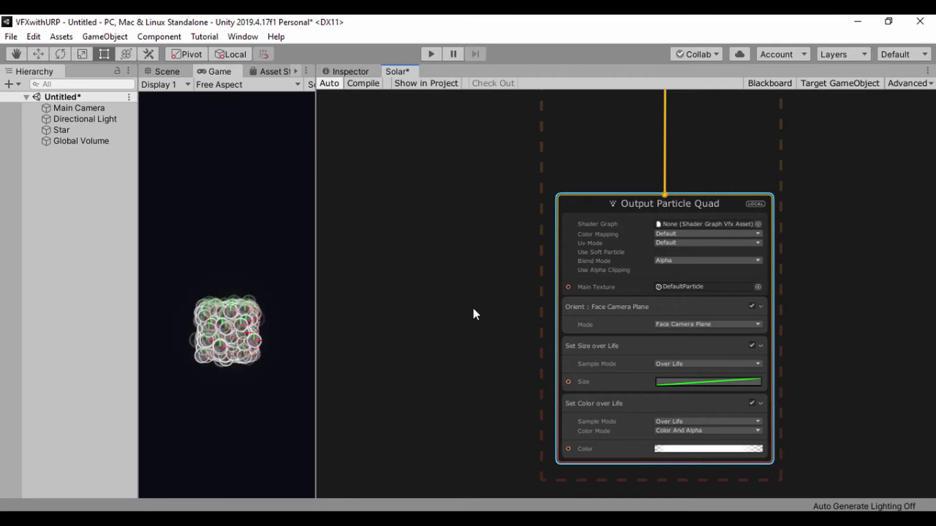
scroll(506, 251, up, 3)
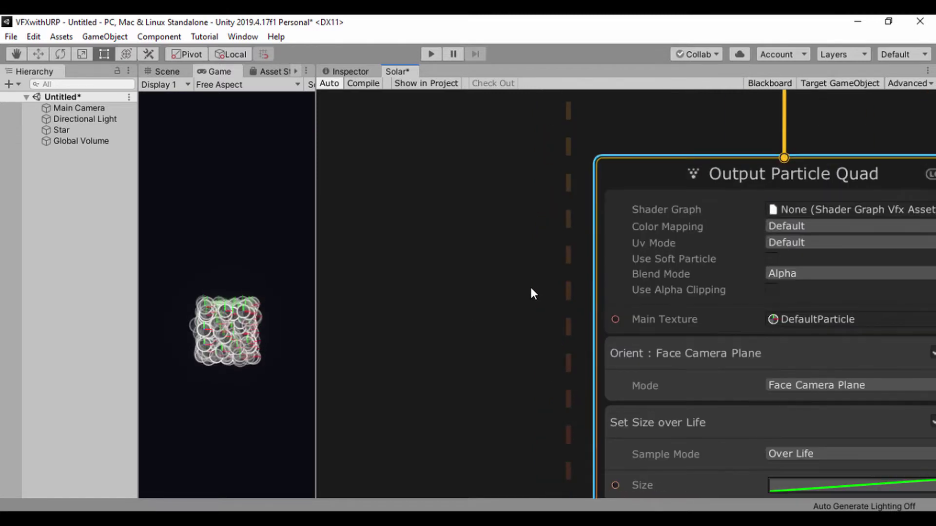
middle_drag(531, 292, 358, 234)
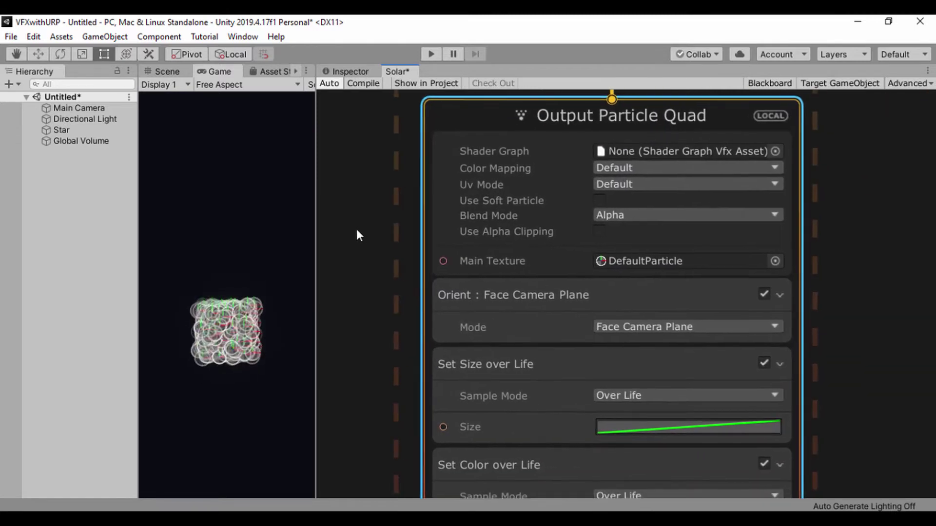
click(630, 213)
click(630, 231)
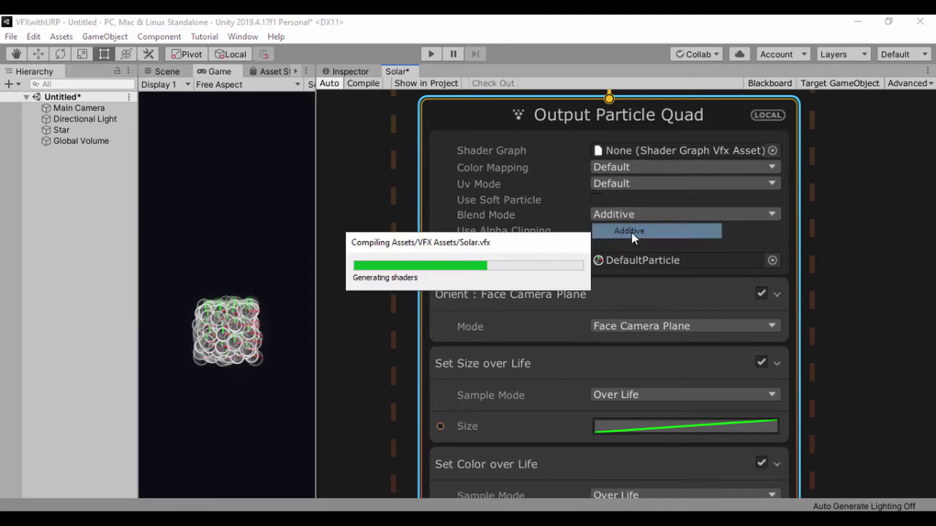
Assign the Default-Particle texture as the Output Particle Quad's Main Texture.
click(771, 260)
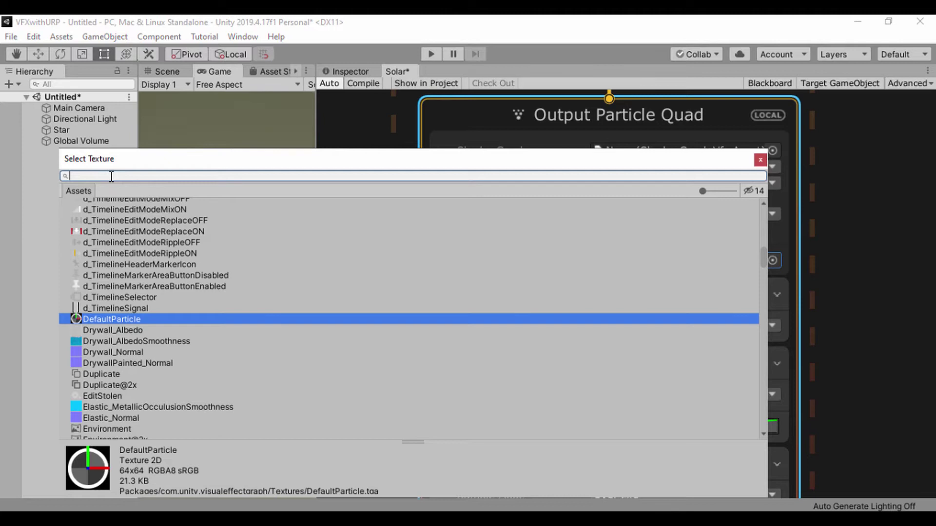
text(defa)
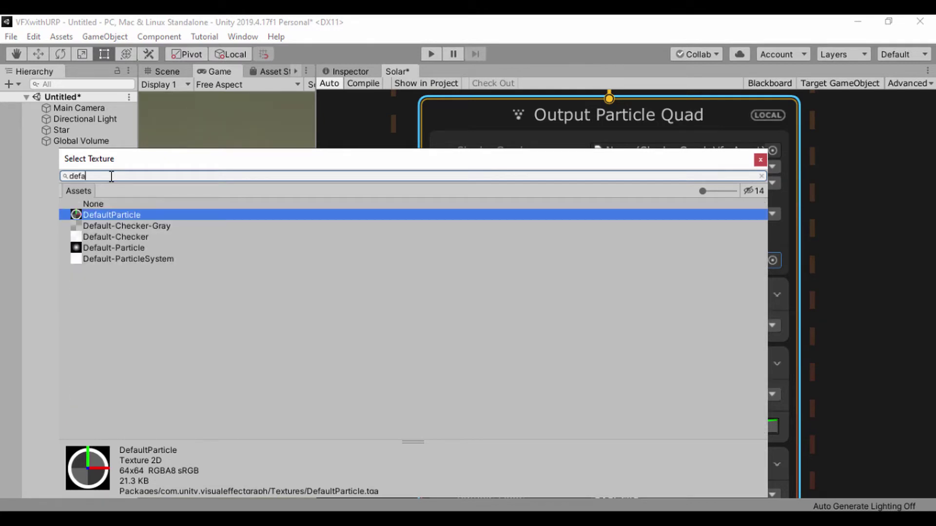
double_click(99, 247)
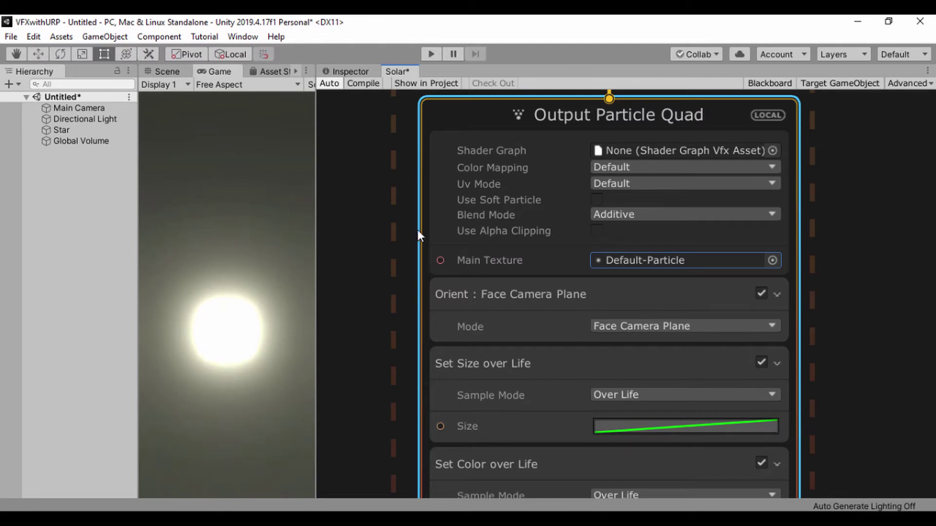
Delete the Set Size over Life block from Output Particle Quad.
scroll(396, 226, down, 3)
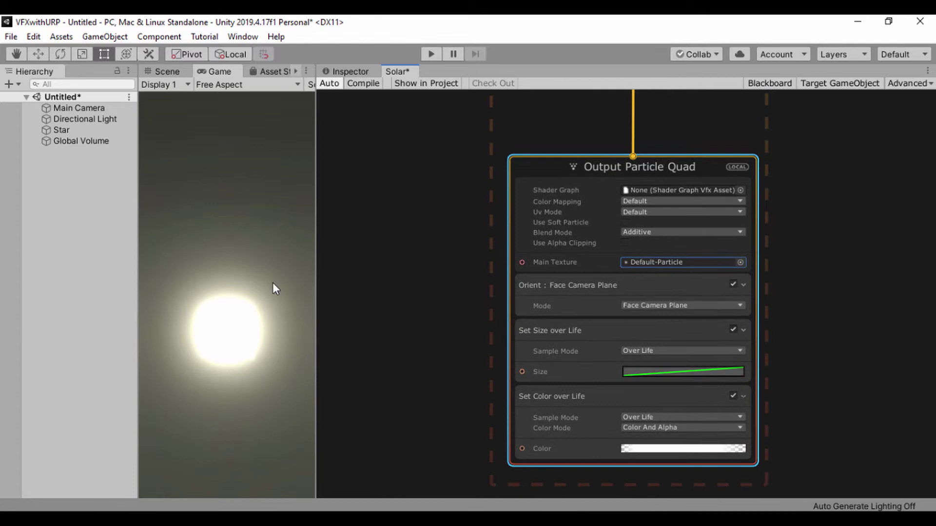
scroll(448, 292, up, 5)
scroll(448, 293, down, 2)
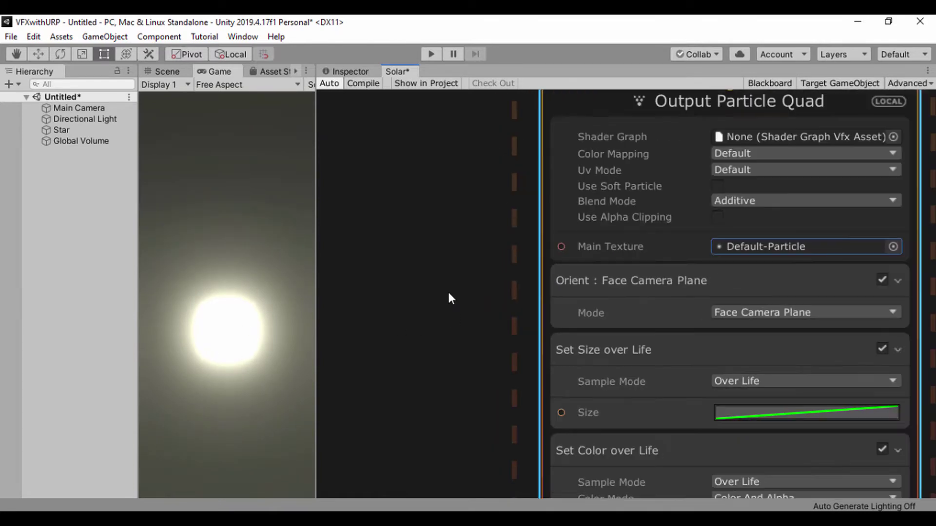
click(596, 347)
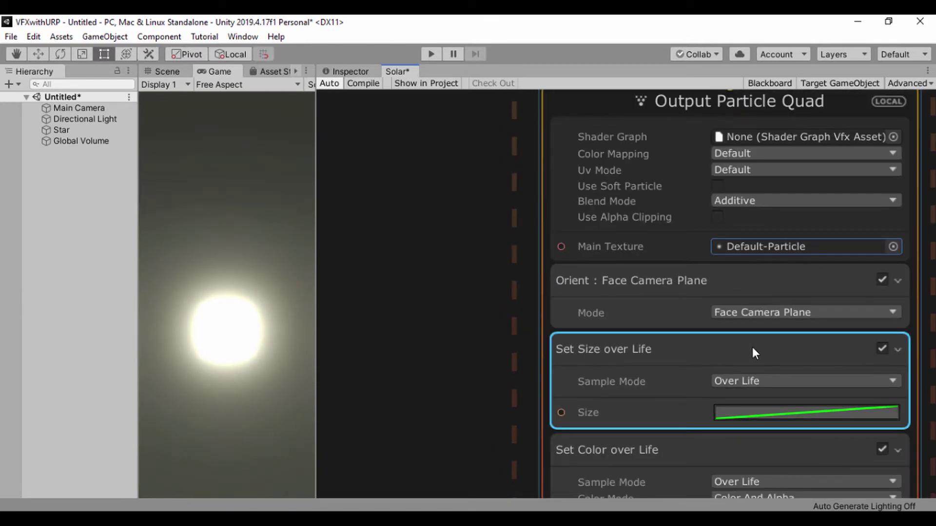
key(Delete)
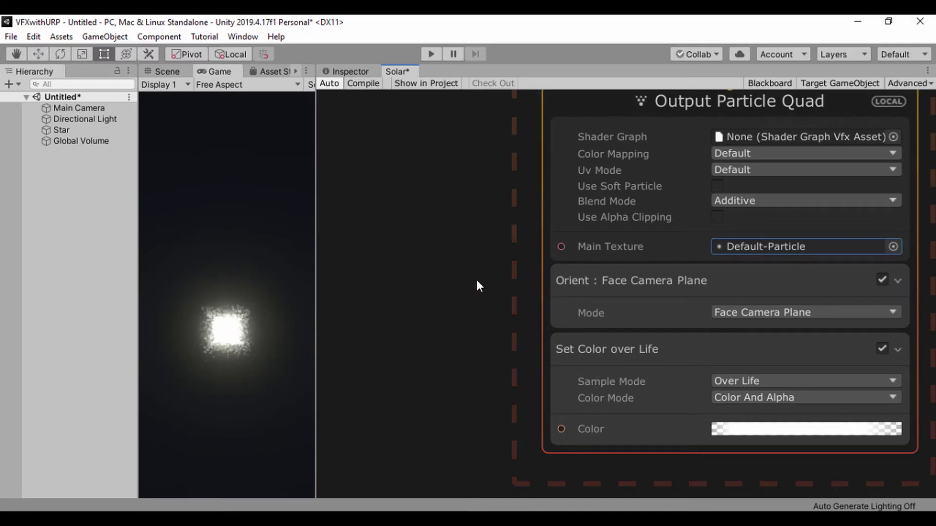
Change the Orient block's mode in Output Particle Quad to Along Velocity.
middle_drag(476, 276, 440, 290)
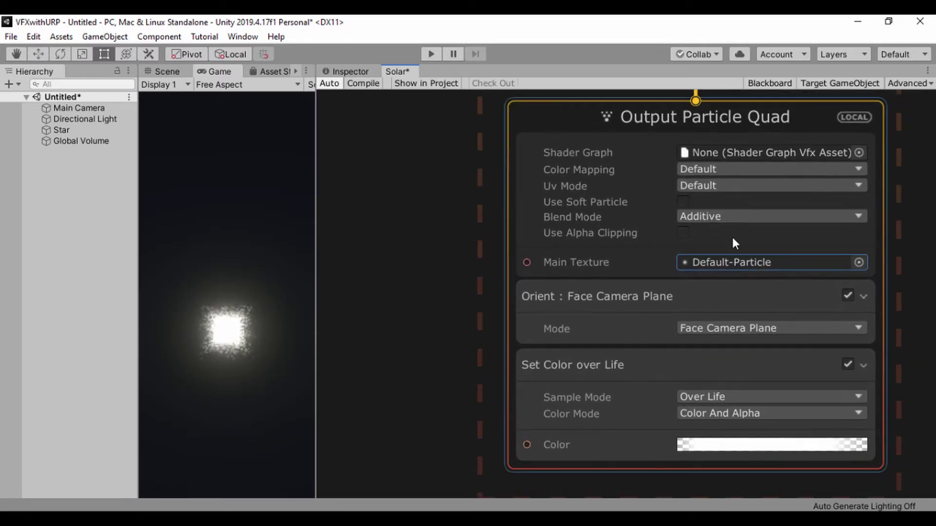
click(730, 258)
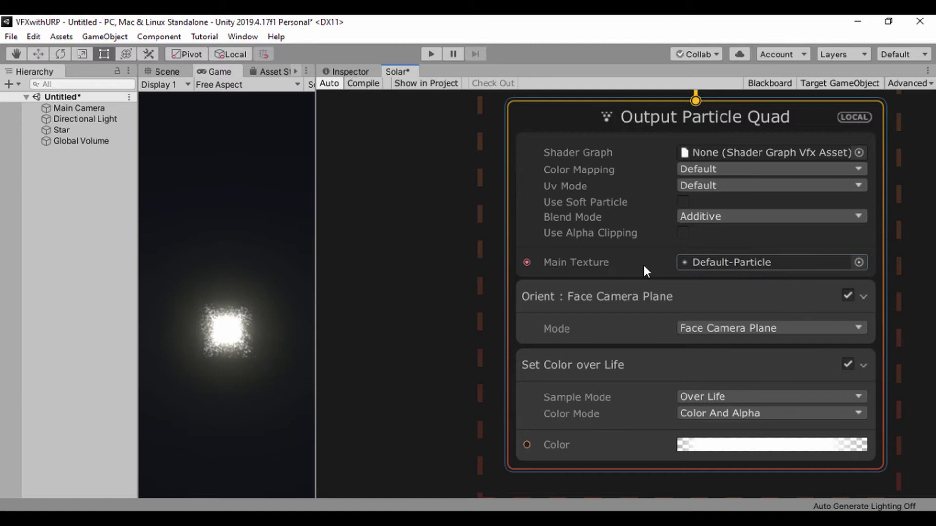
middle_drag(459, 241, 411, 256)
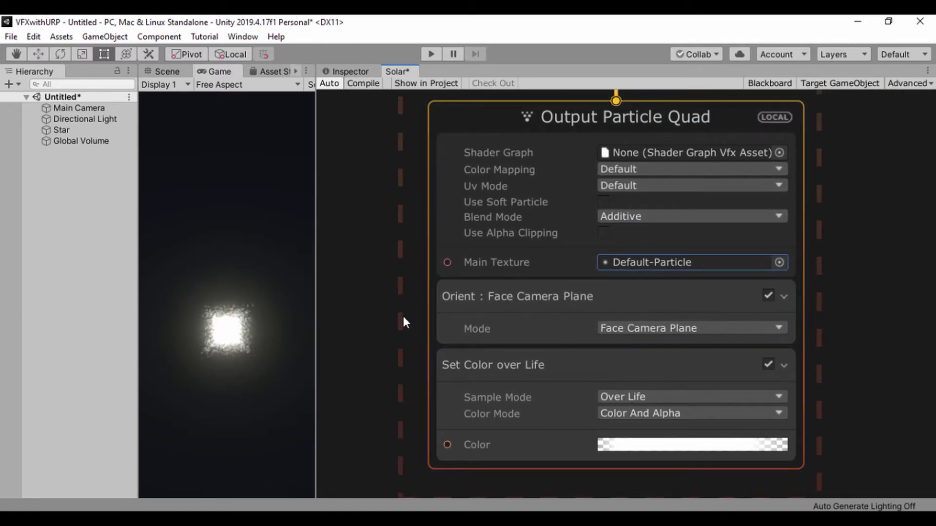
middle_drag(393, 332, 399, 294)
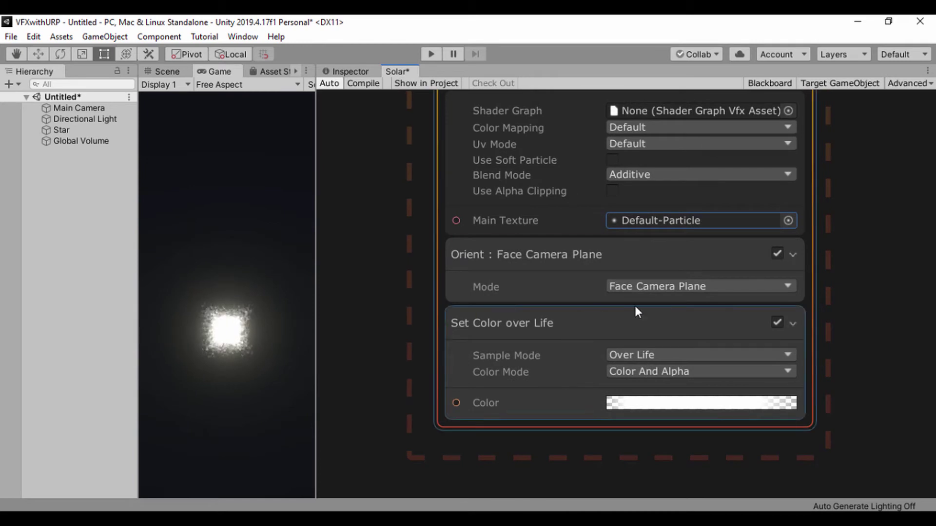
click(674, 288)
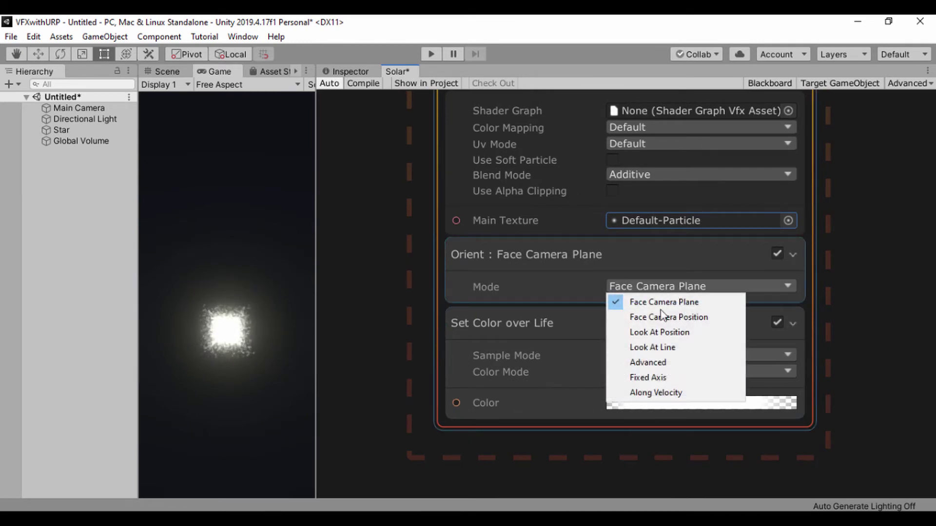
click(649, 392)
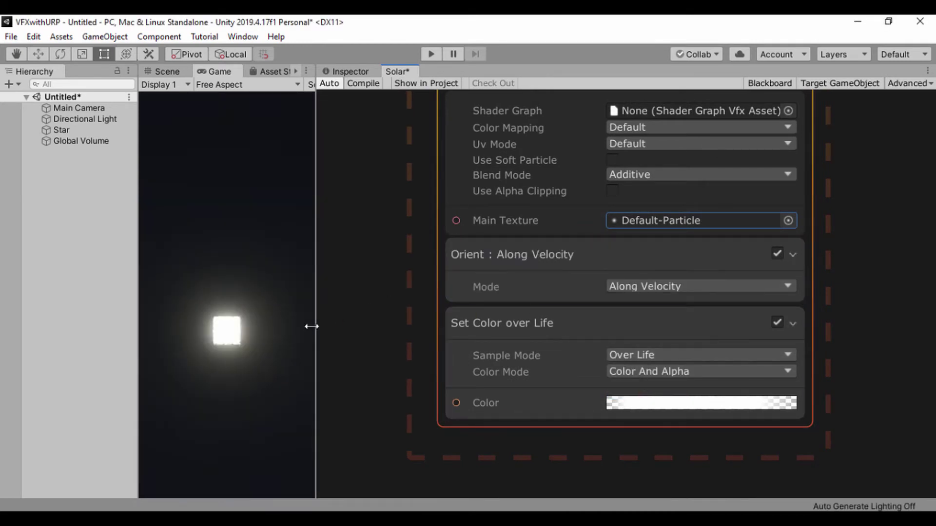
Show the Scene view and turn off its Skybox display.
click(165, 70)
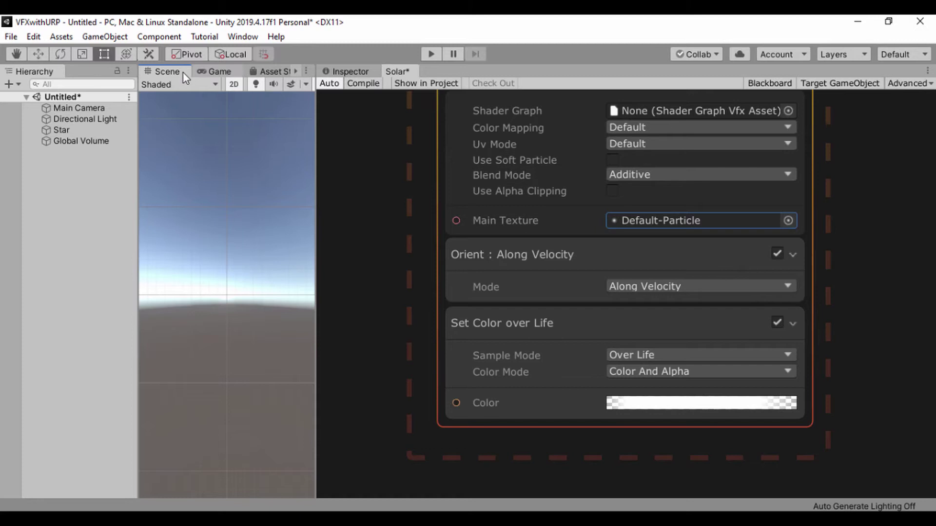
click(305, 85)
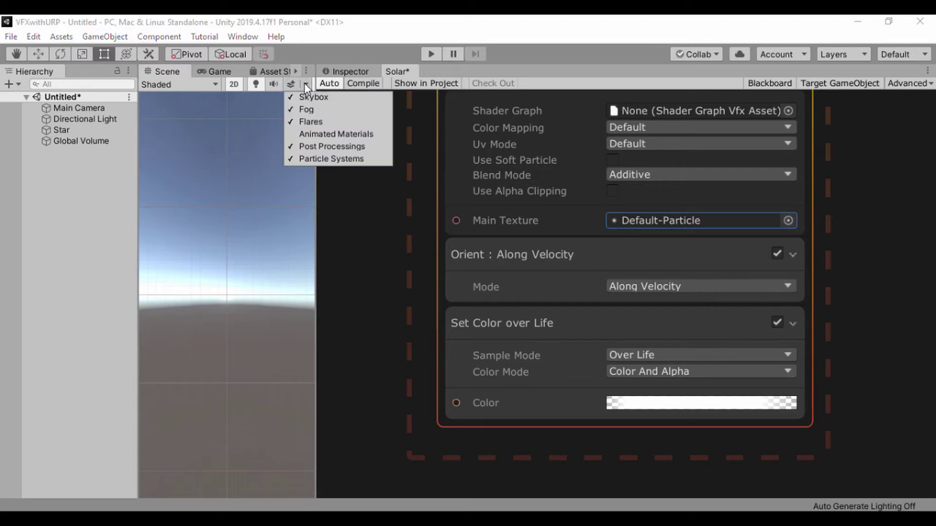
click(290, 97)
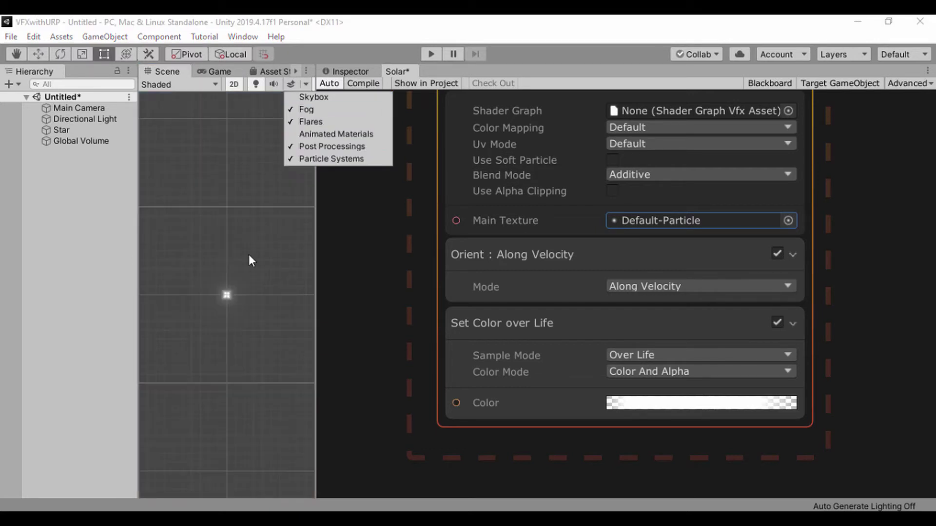
Widen the Scene view, switch it from 2D to 3D perspective, and view the particle effect at an angle.
scroll(230, 291, up, 5)
scroll(232, 292, up, 6)
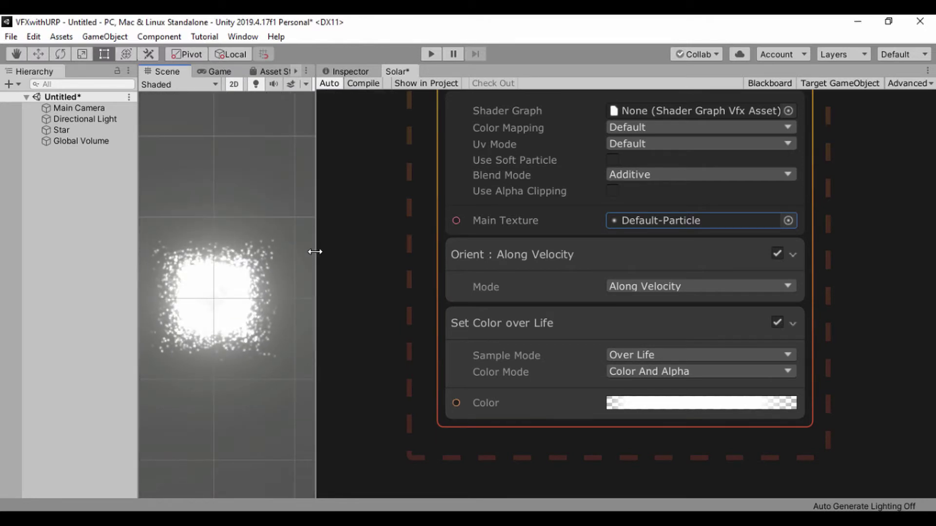
drag(314, 251, 552, 263)
drag(241, 227, 142, 244)
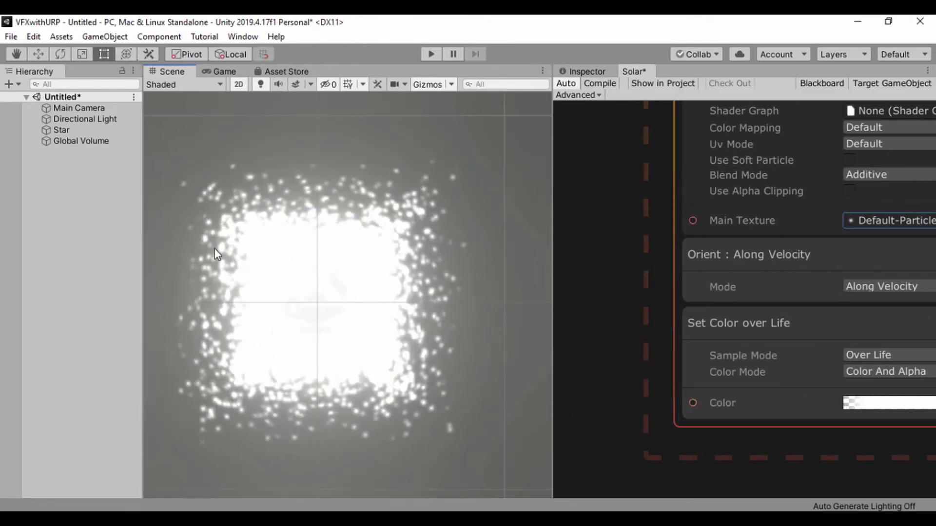
click(239, 84)
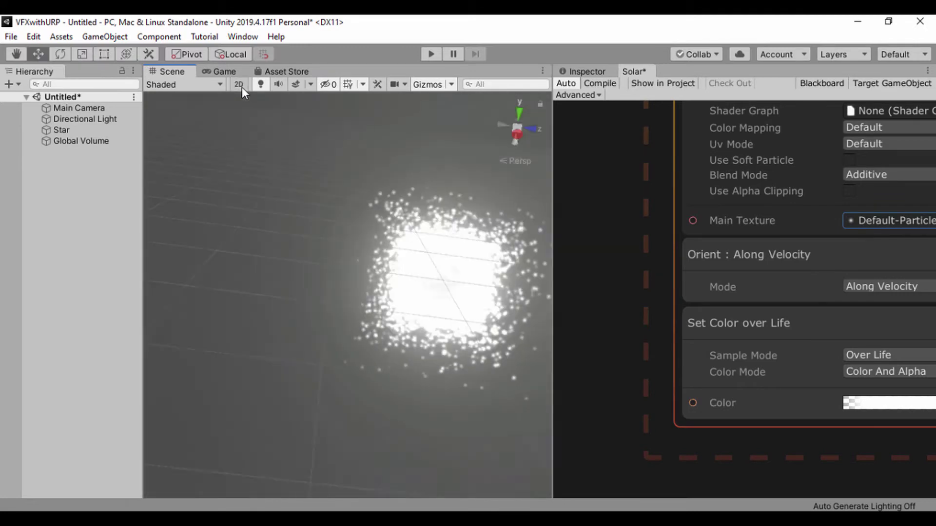
middle_drag(364, 250, 223, 242)
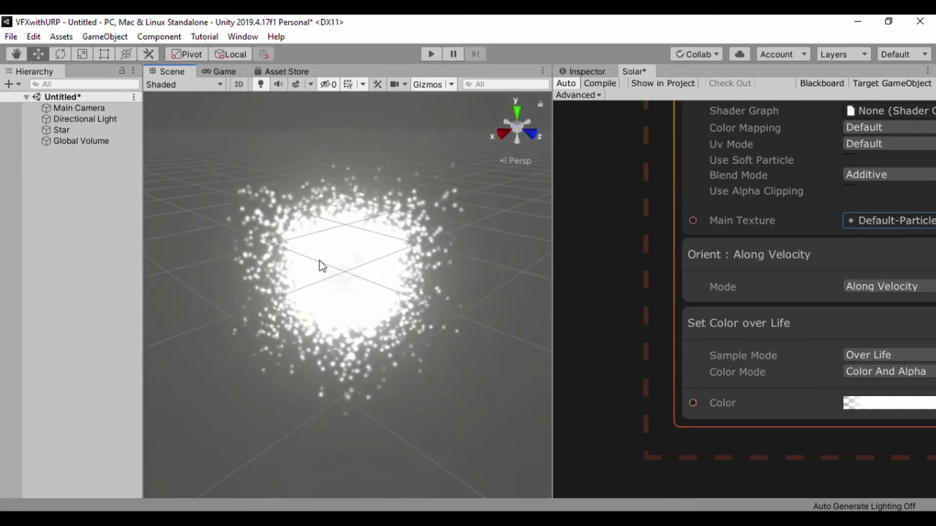
Add a Set Scale block above the Orient block in Output Particle Quad and set its channels to XY.
drag(554, 234, 449, 236)
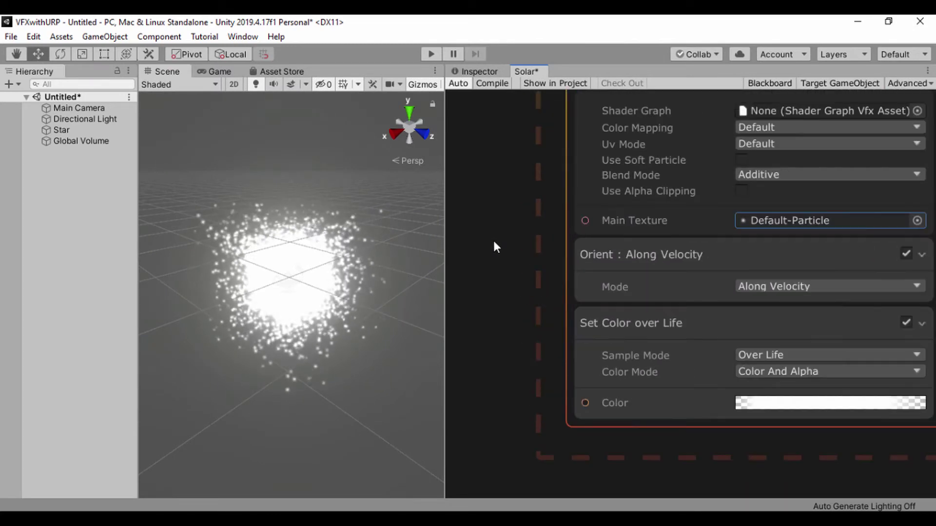
click(613, 246)
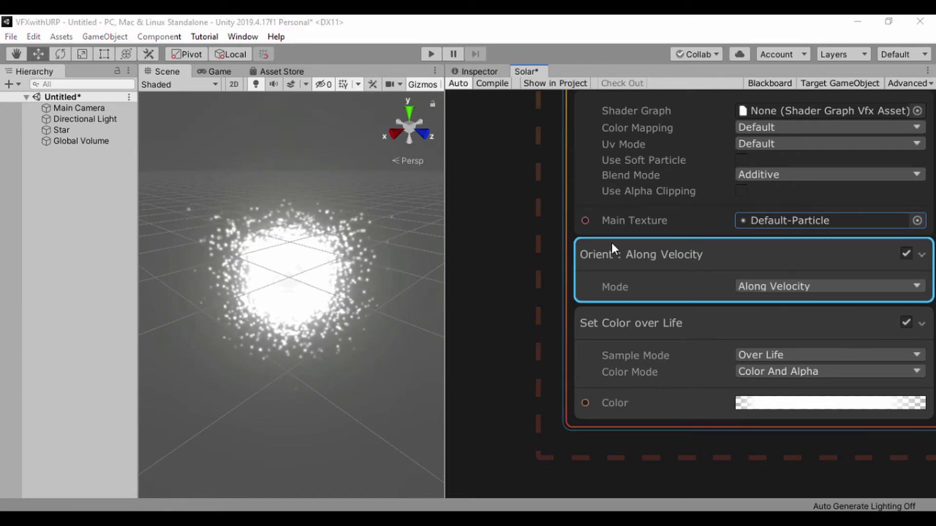
key(space)
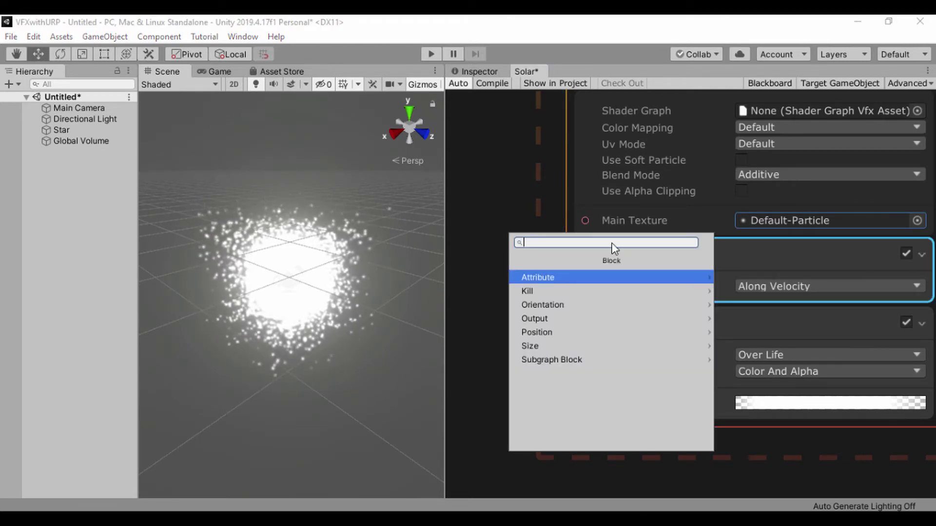
text(set)
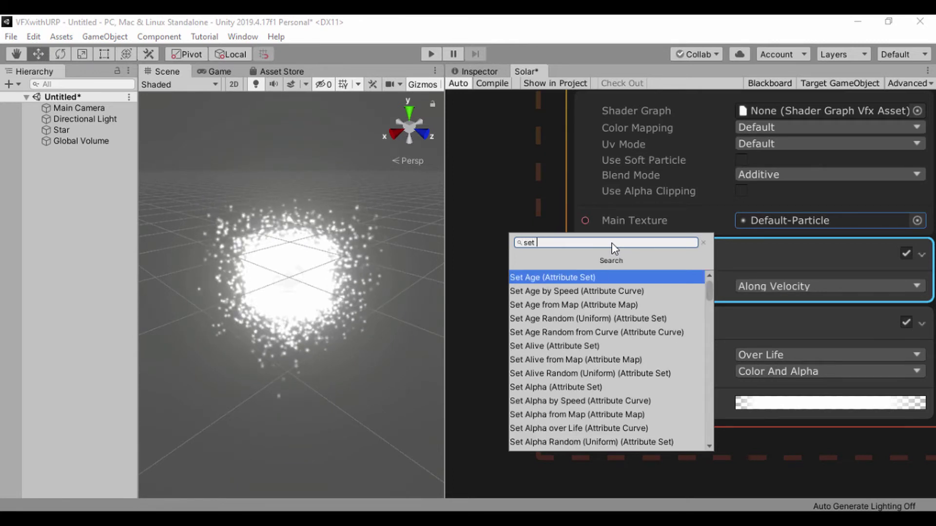
text( scale)
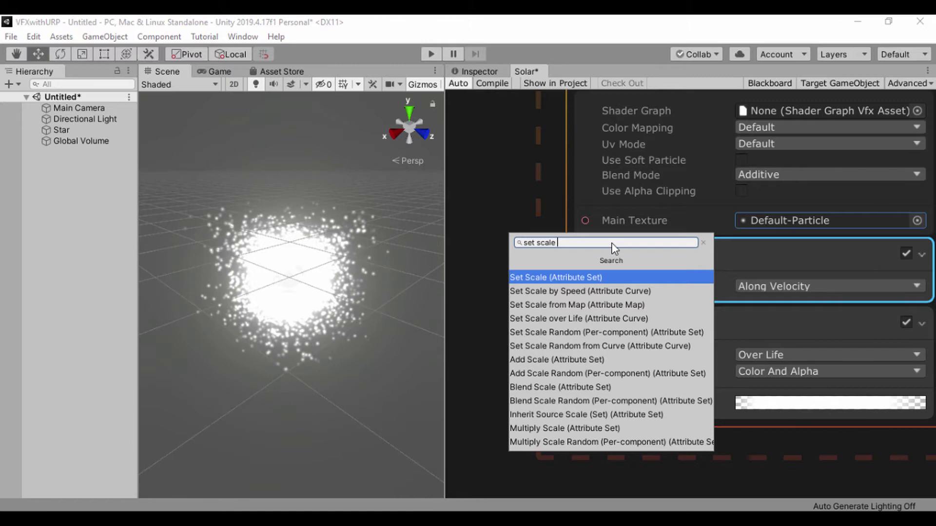
click(558, 278)
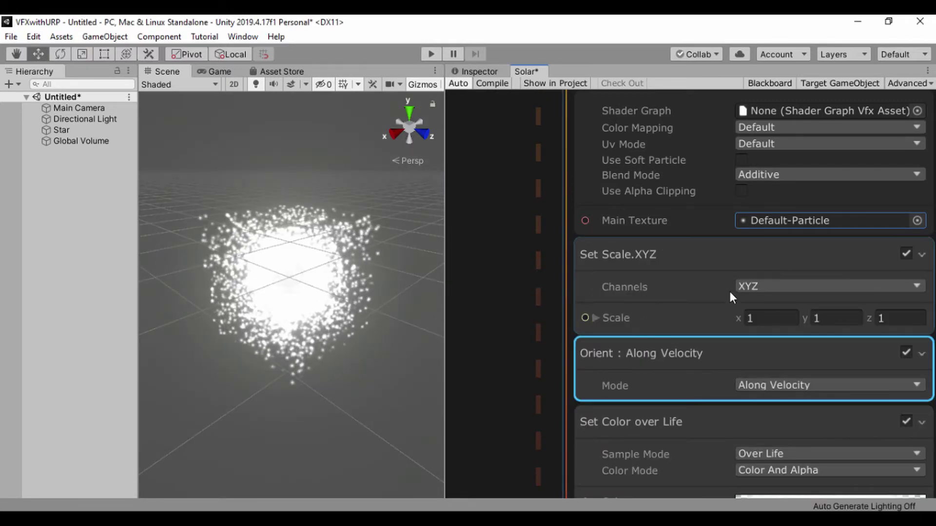
click(747, 286)
click(763, 347)
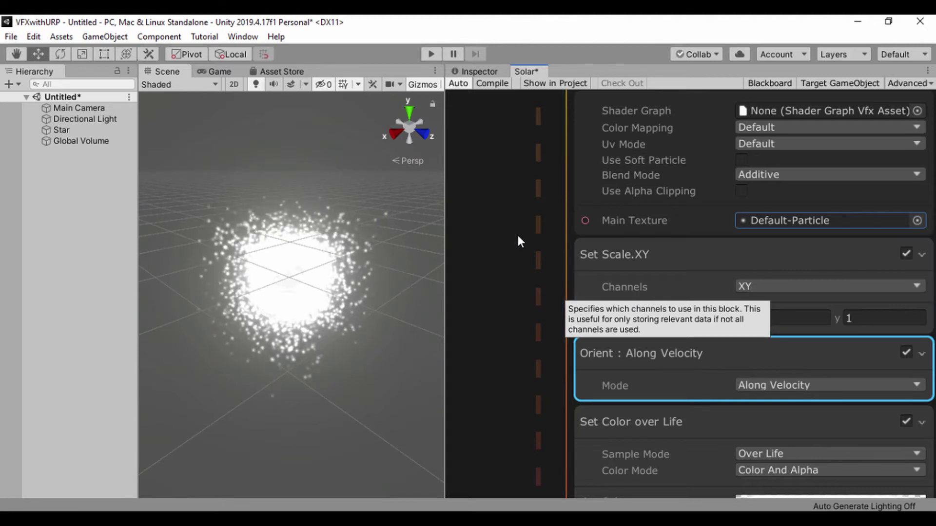
Add two new float properties to the Solar graph's Blackboard.
drag(444, 197, 400, 197)
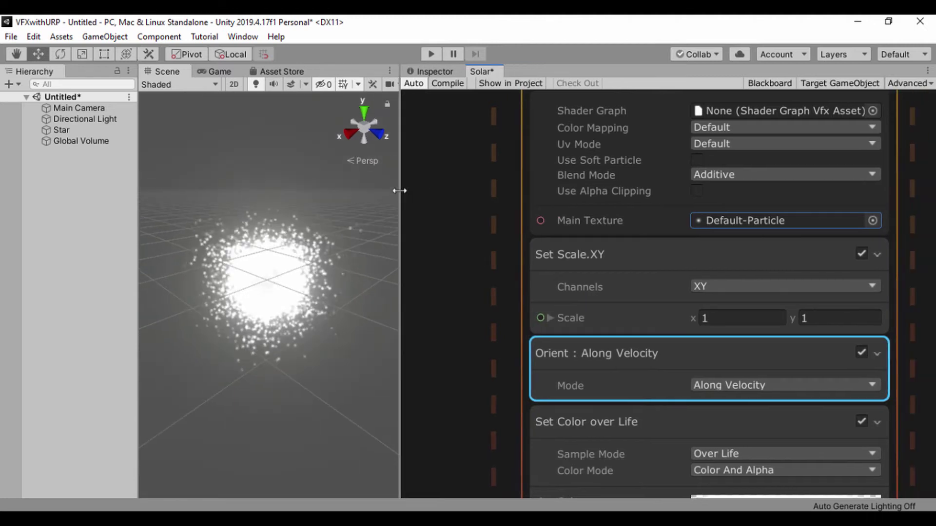
click(775, 82)
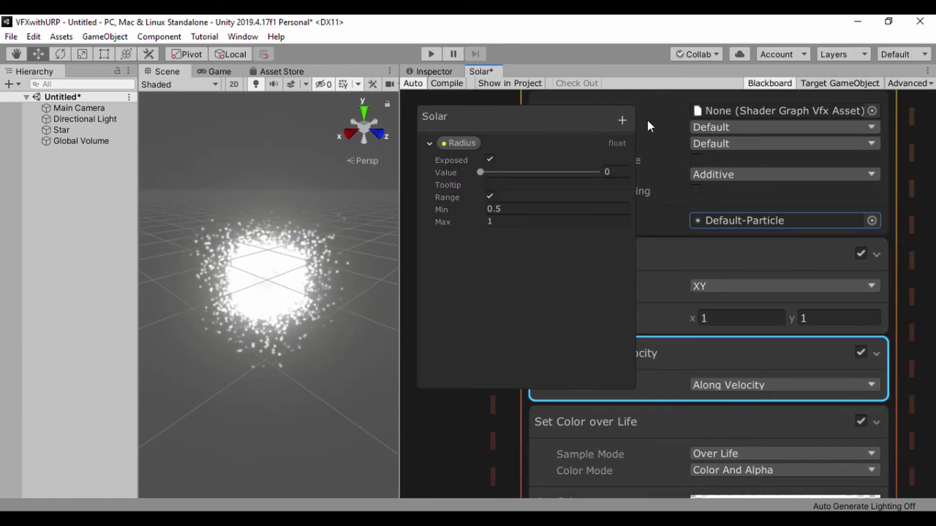
click(620, 119)
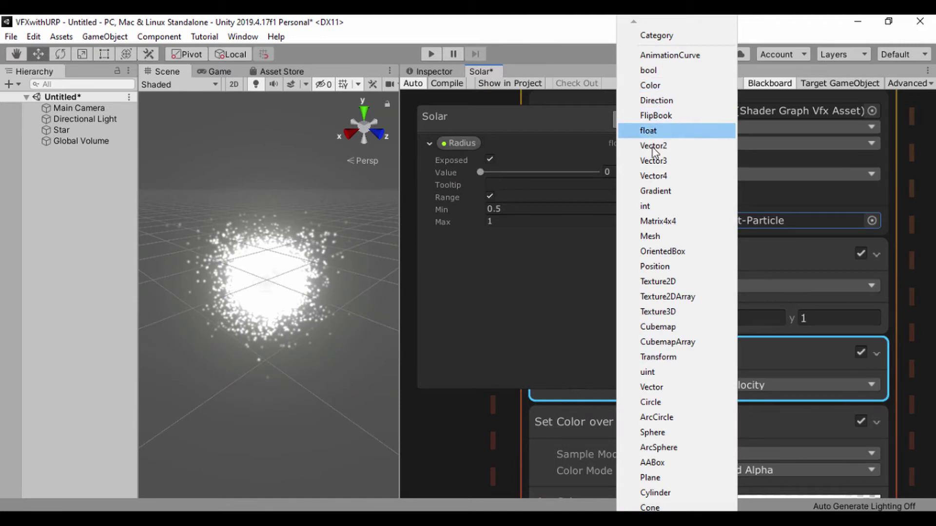
click(640, 131)
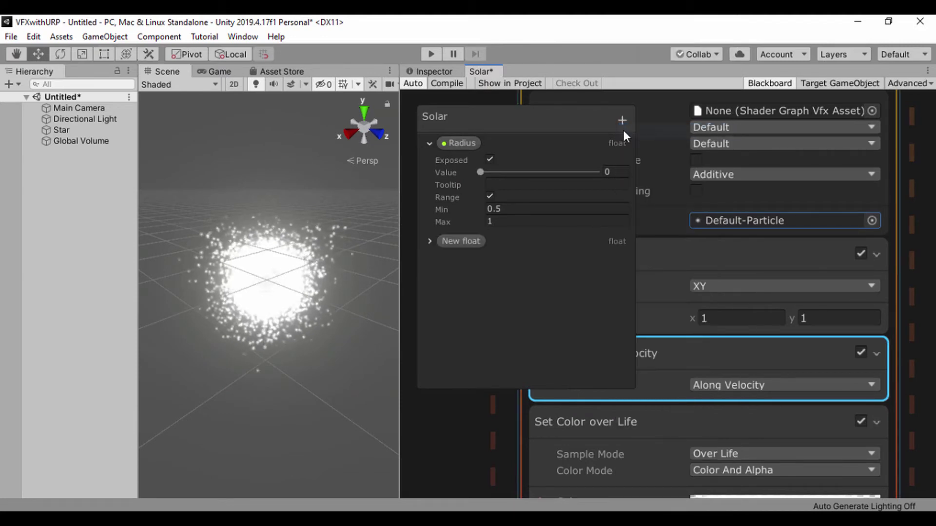
click(620, 119)
click(651, 131)
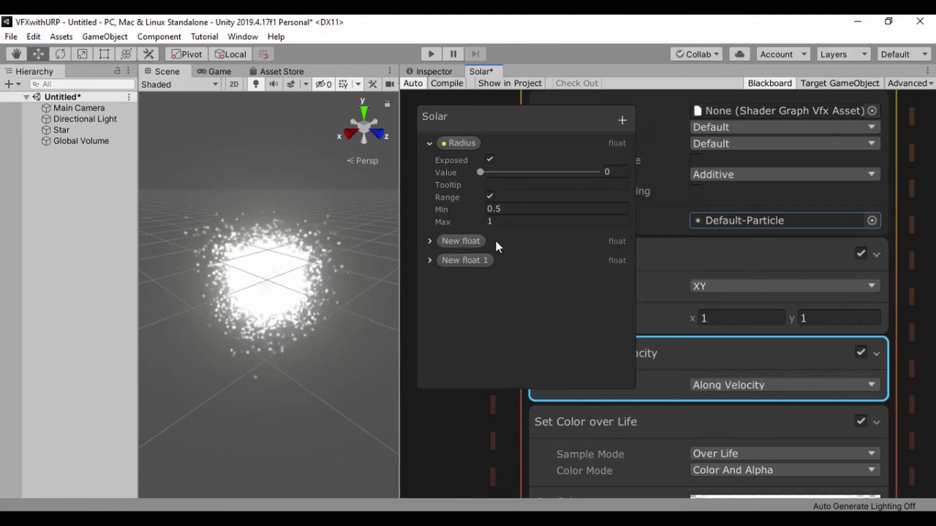
Rename the two new float properties as size and size2.
double_click(466, 241)
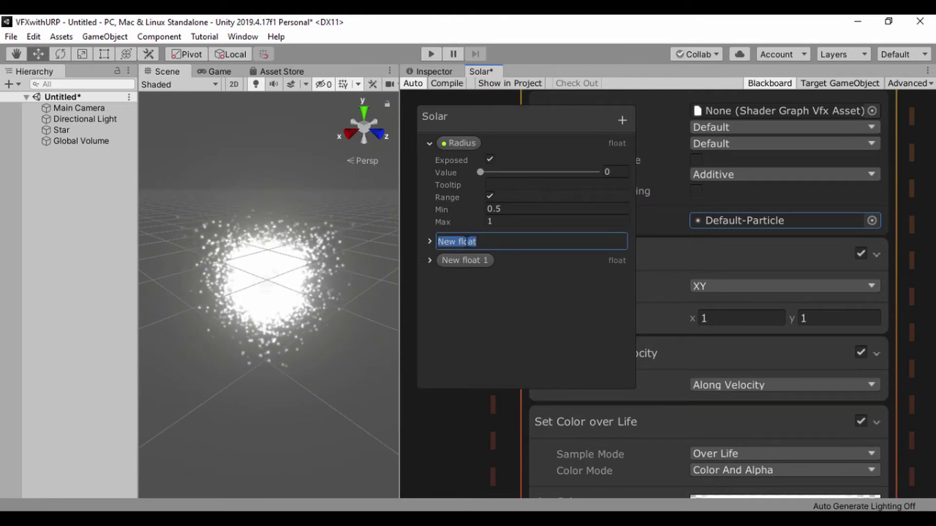
text(si)
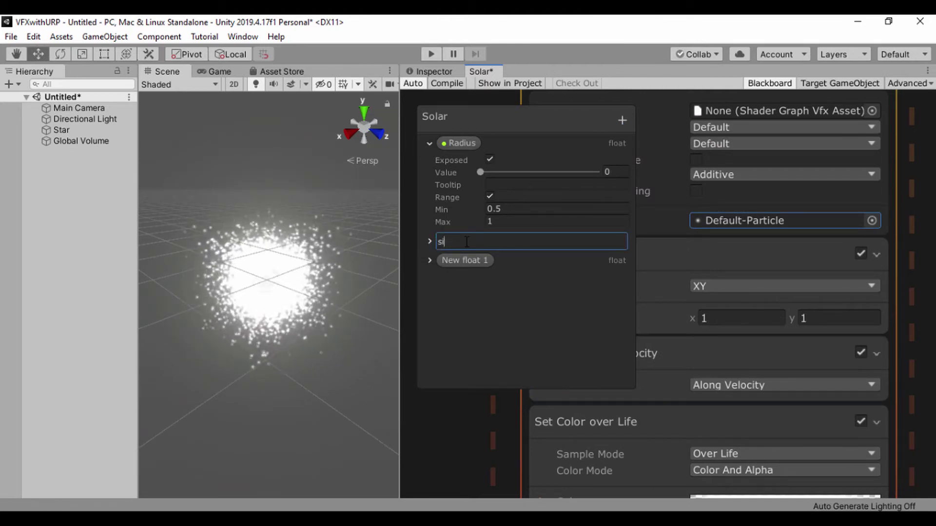
text(ze)
key(Return)
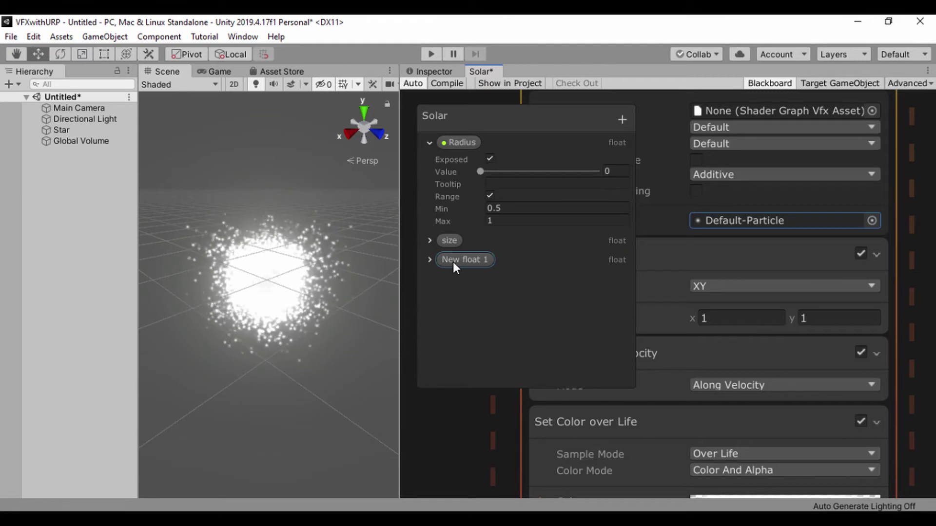
double_click(453, 261)
text(size2)
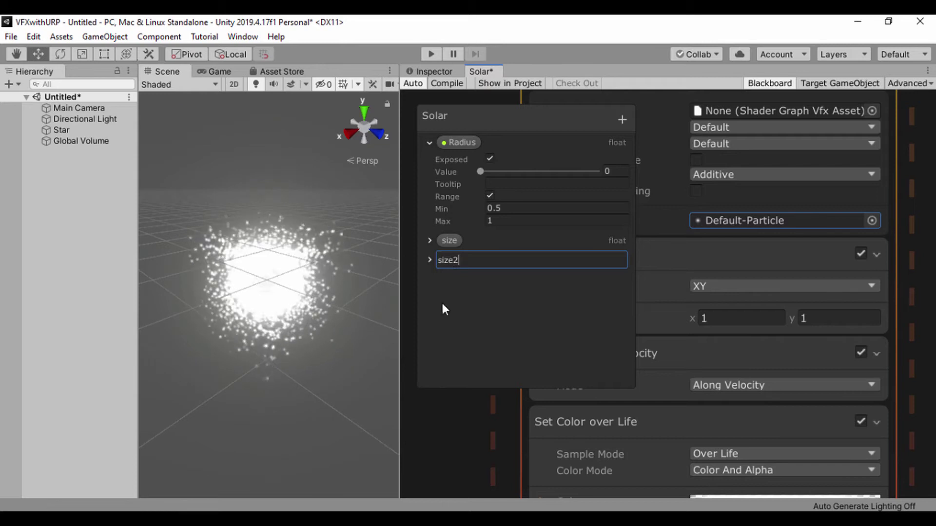
key(Return)
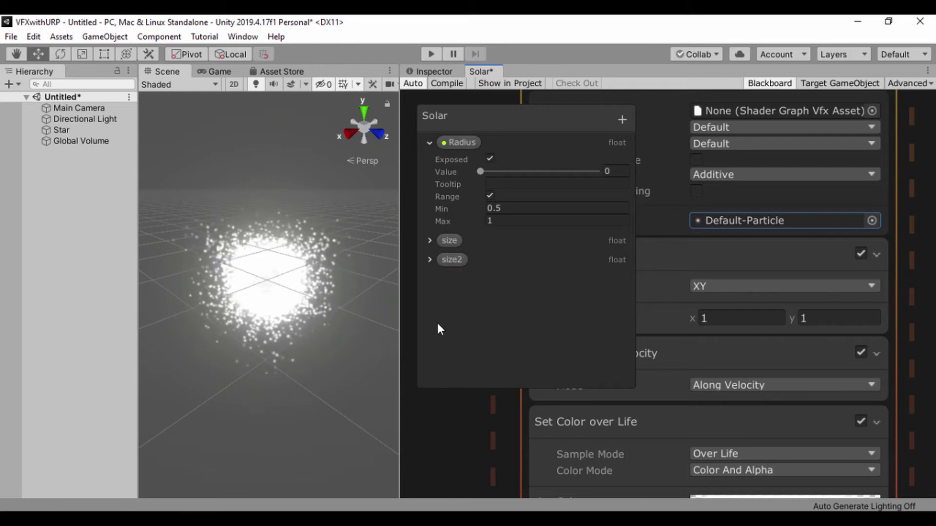
Make the size and size2 properties exposed.
click(429, 240)
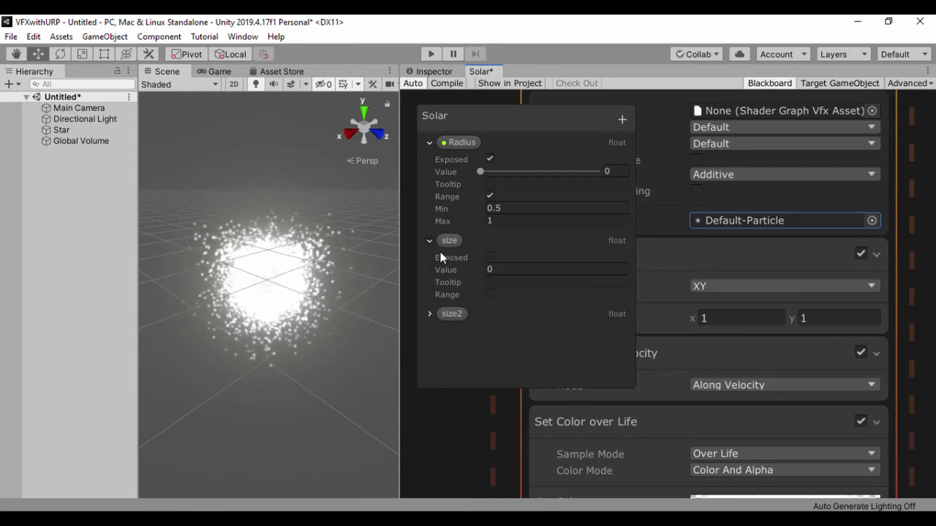
click(489, 257)
click(429, 314)
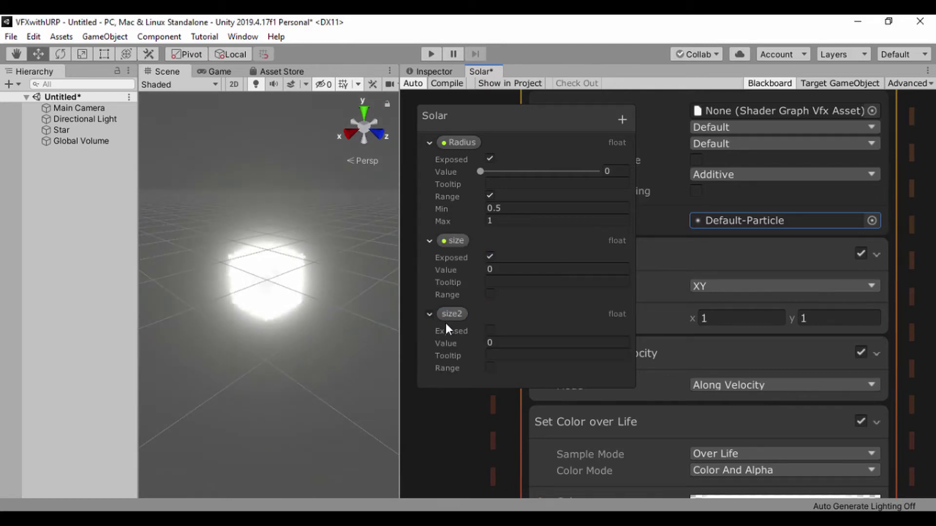
click(489, 330)
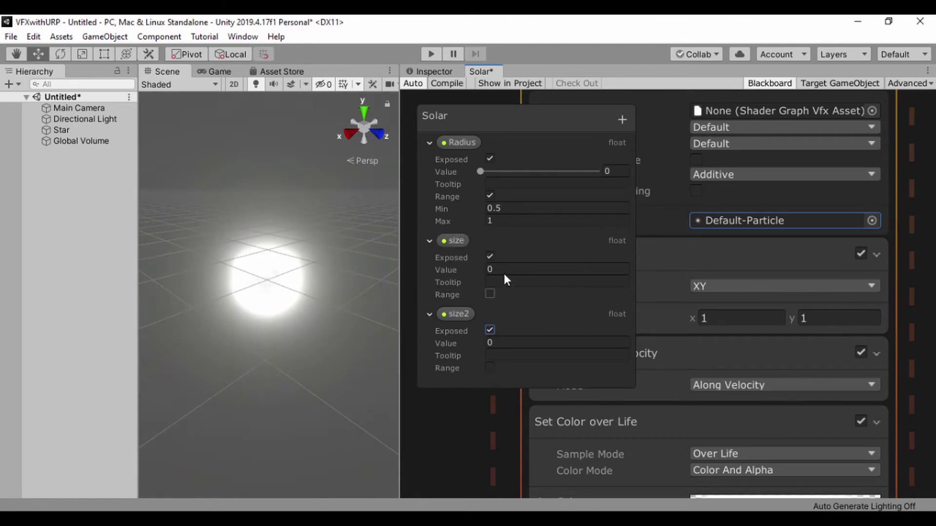
Set the default value of size to 0.93 and of size2 to 1.72.
click(505, 269)
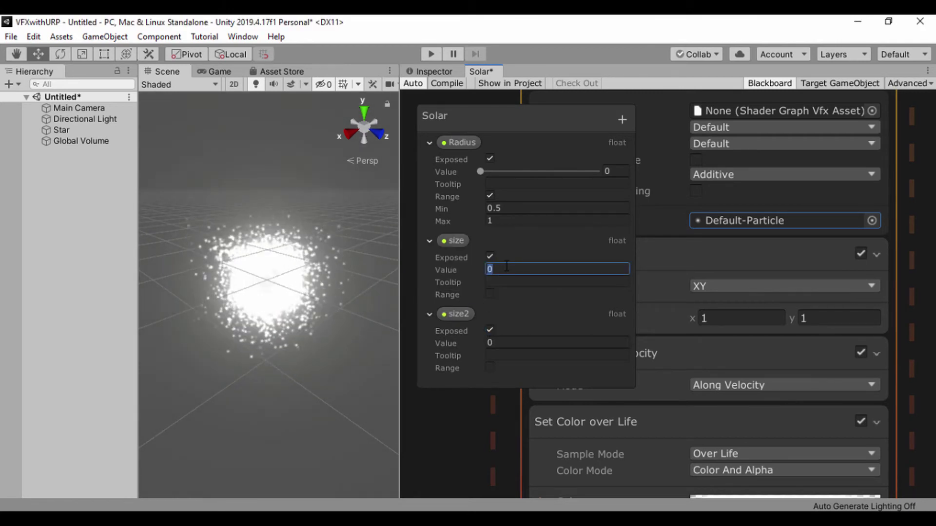
text(.9)
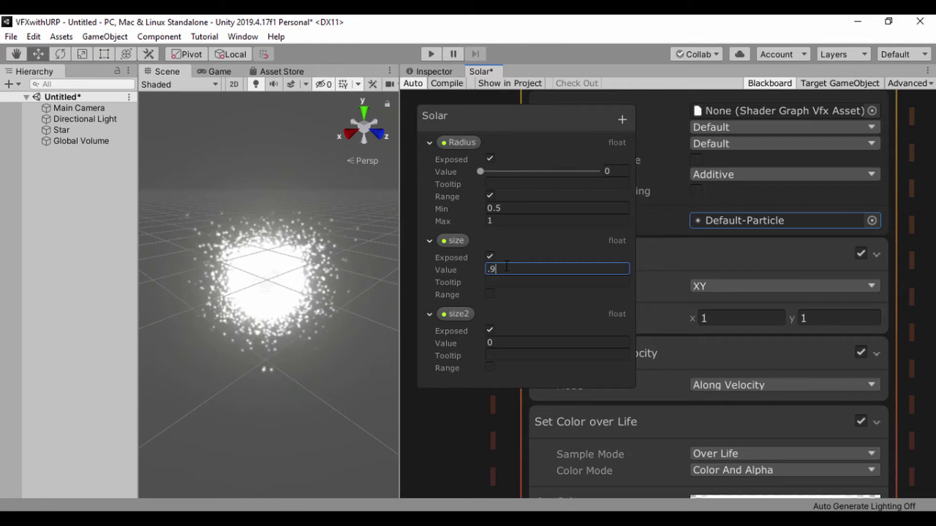
text(3)
key(Return)
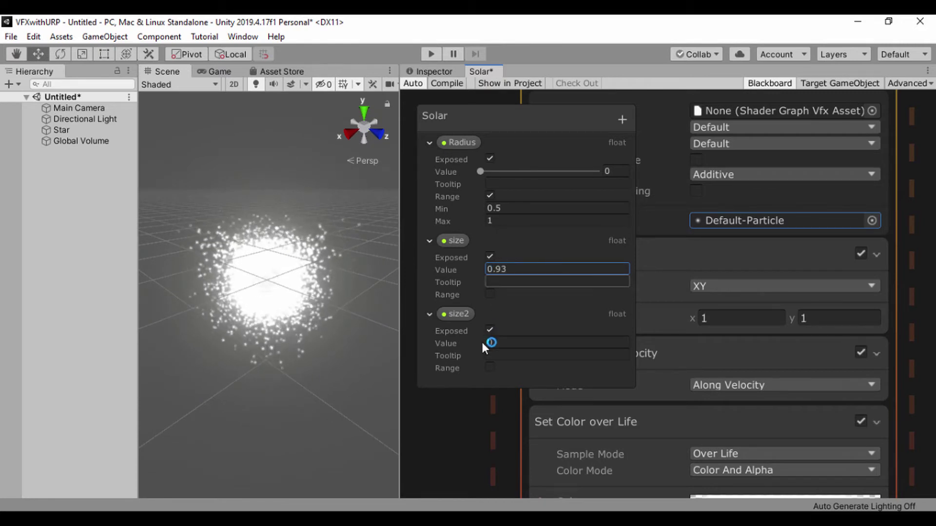
click(500, 342)
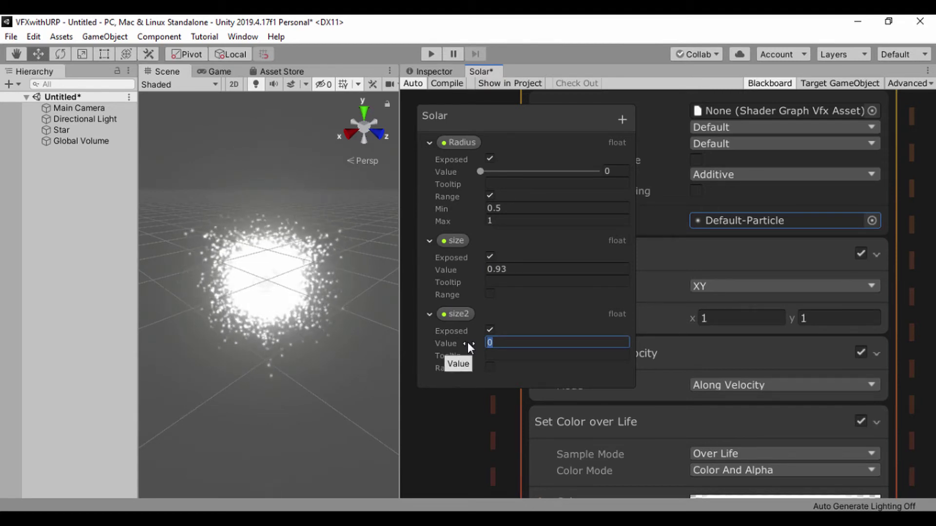
text(1.7)
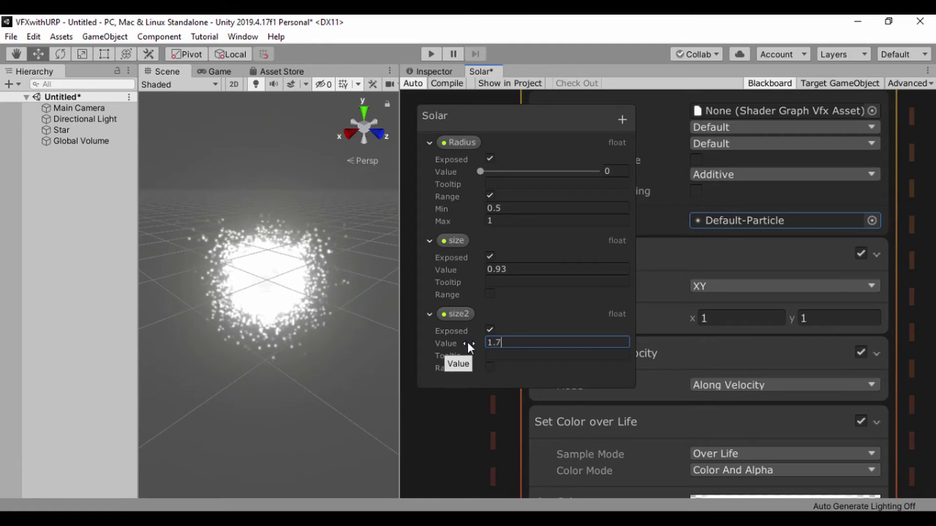
text(2)
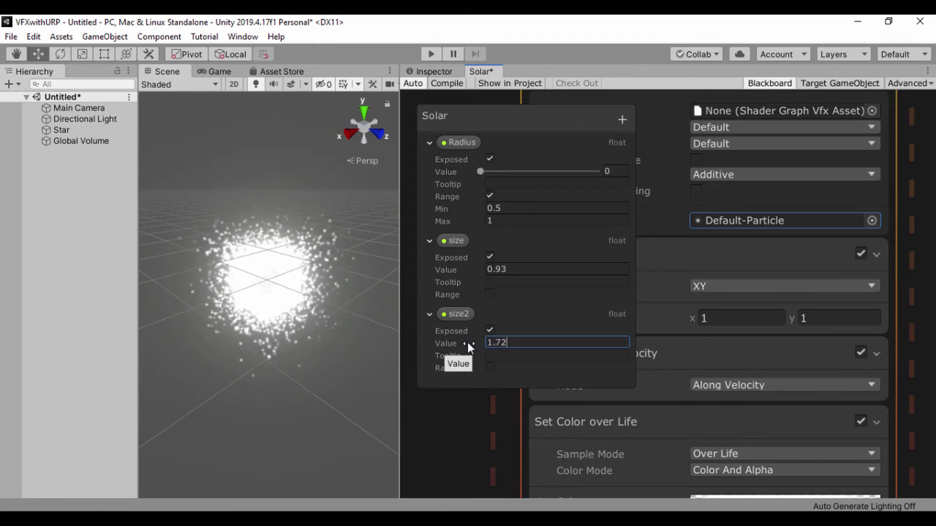
key(Return)
Place size and size2 property nodes in the graph, one above the other beside the Set Scale.XY block, and hide the Blackboard.
drag(399, 341, 300, 334)
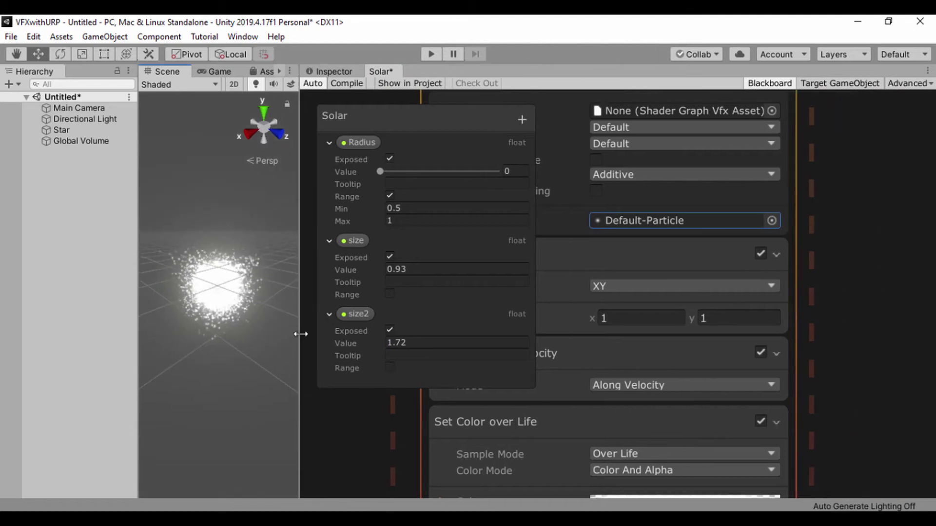
drag(350, 422, 350, 422)
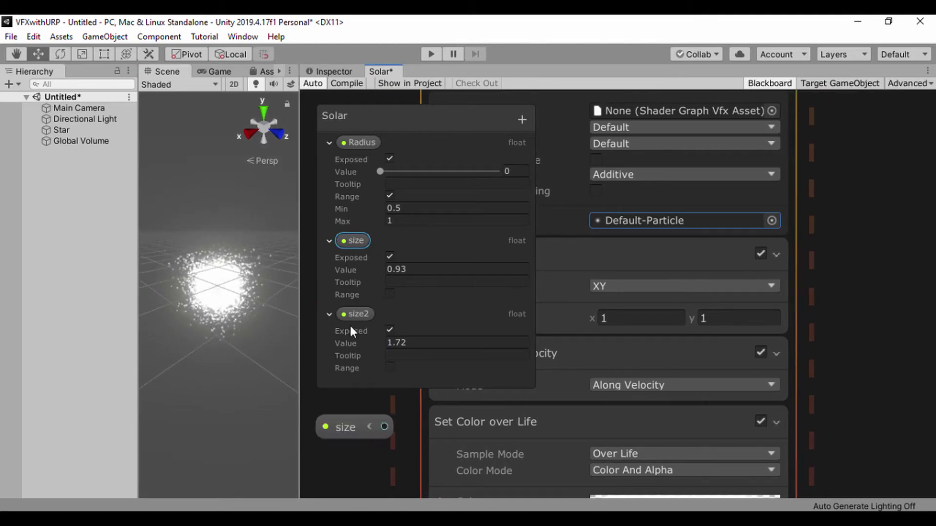
drag(353, 317, 338, 468)
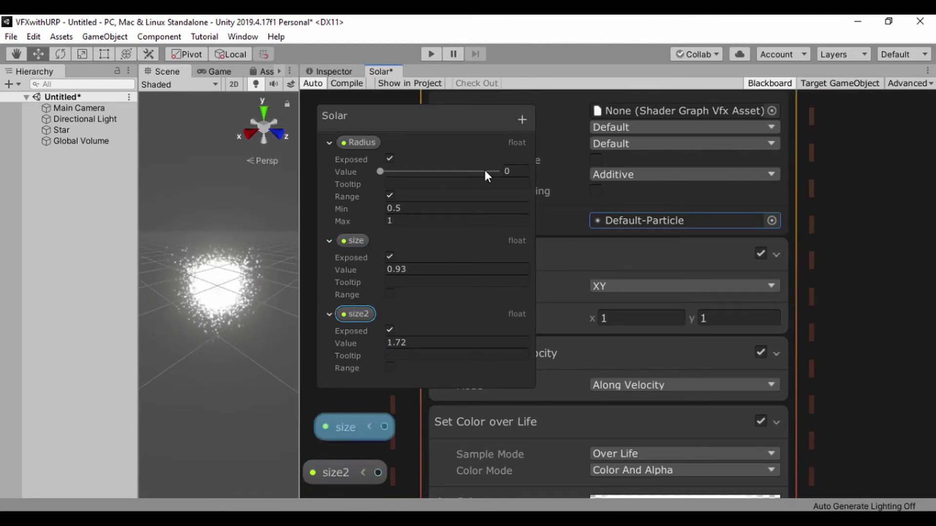
click(757, 81)
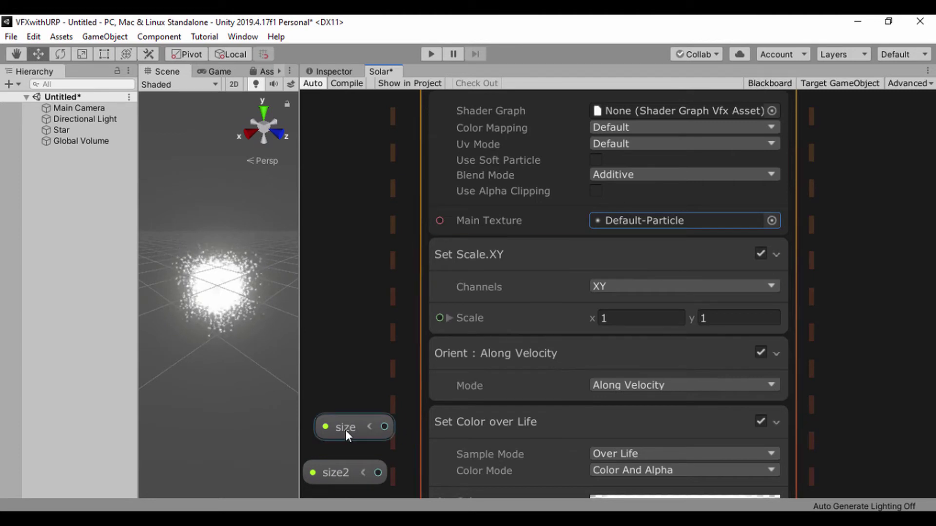
drag(345, 430, 385, 331)
drag(401, 472, 376, 362)
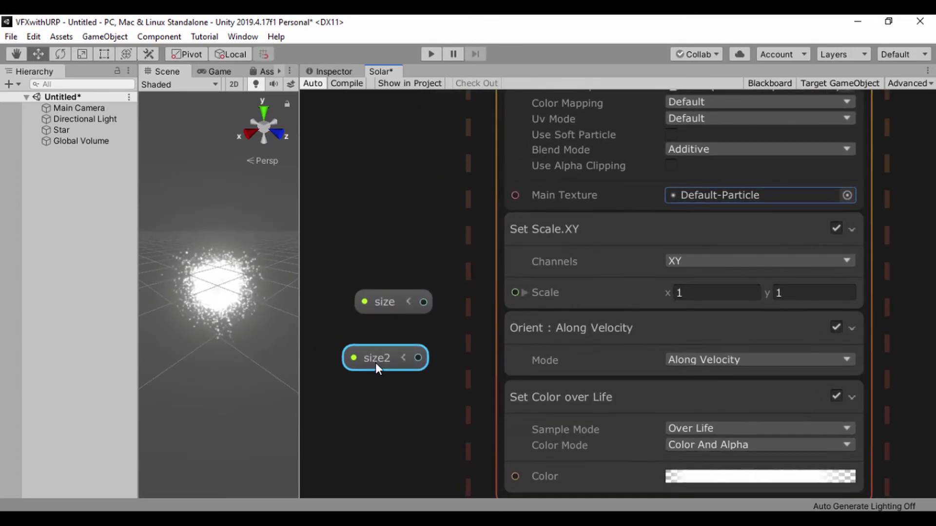
Expand the Scale input of Set Scale.XY and connect size to X and size2 to Y.
click(524, 293)
drag(429, 308, 515, 310)
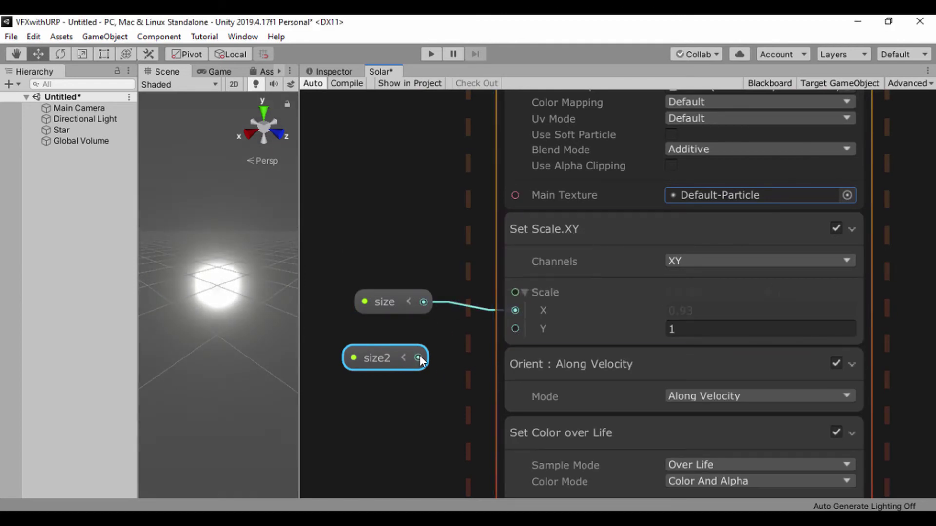
drag(419, 358, 516, 328)
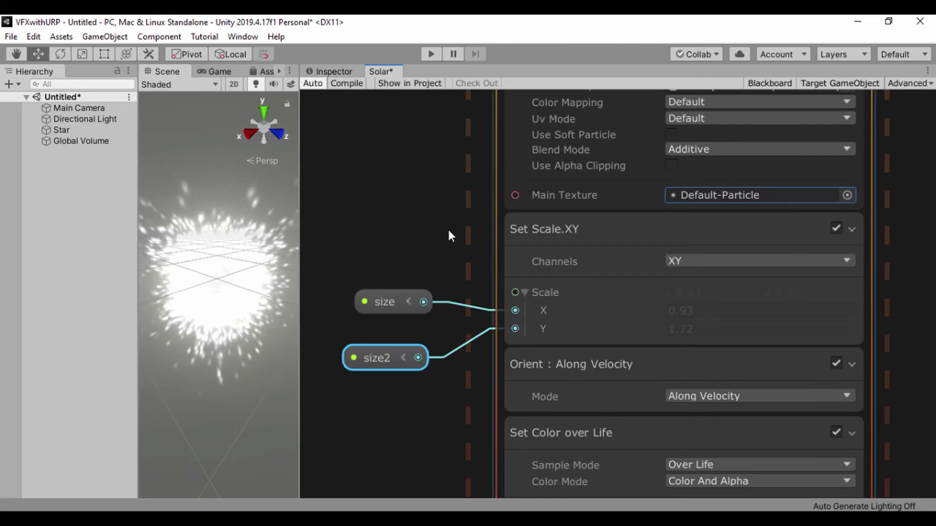
scroll(402, 227, down, 1)
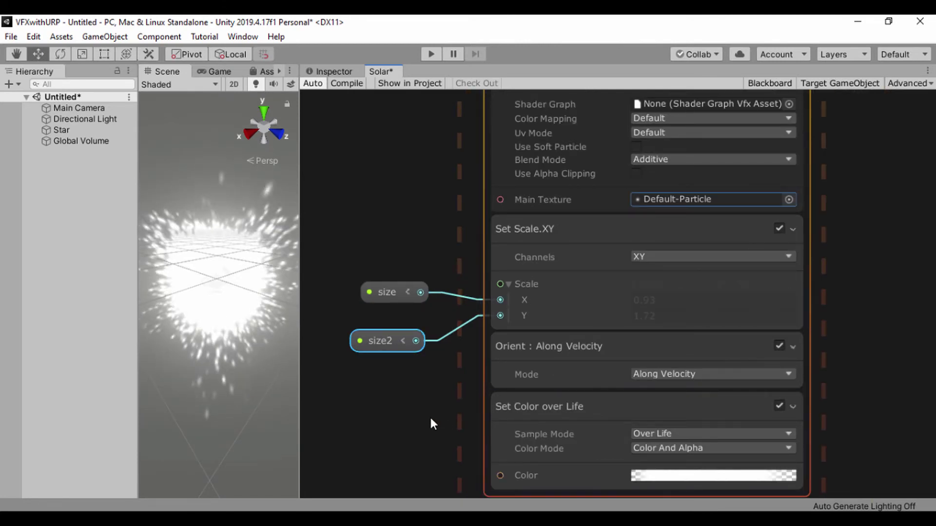
middle_drag(429, 403, 430, 382)
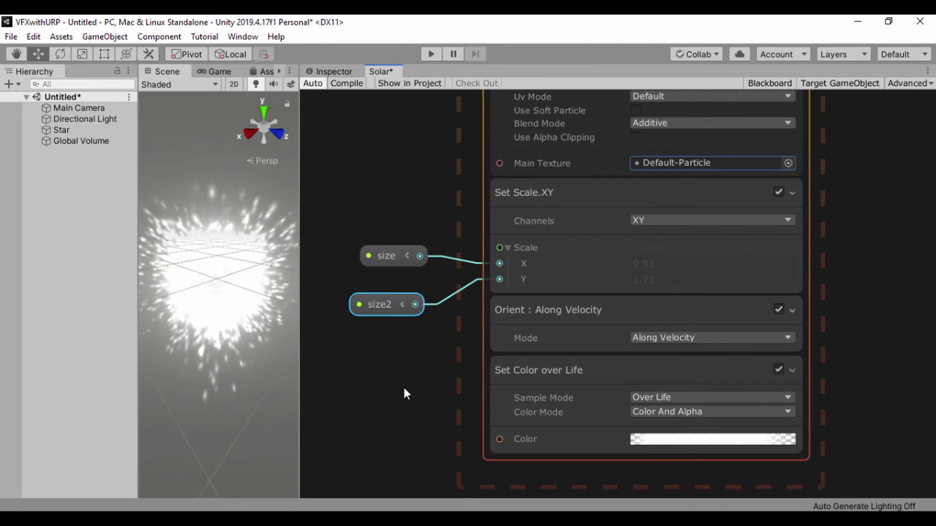
Add a Set Size block directly above Set Color over Life and set its Size to 0.025.
click(519, 370)
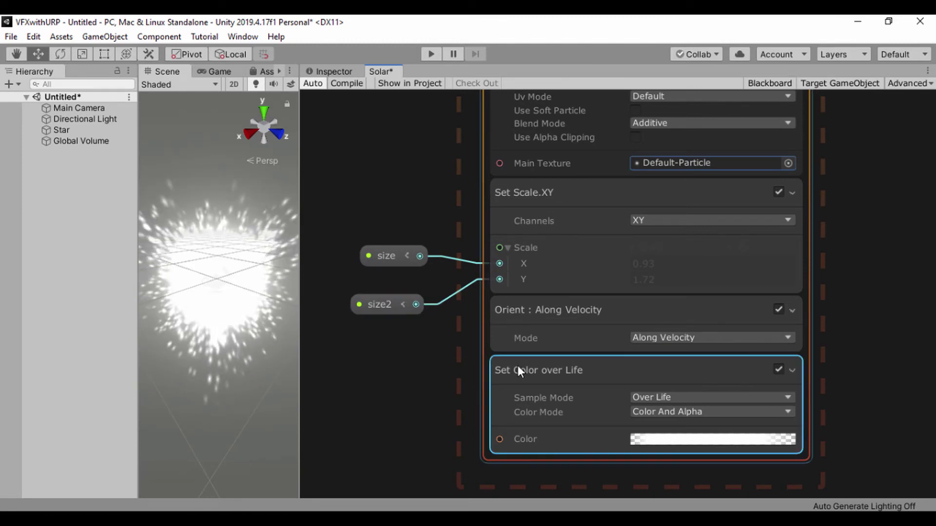
key(space)
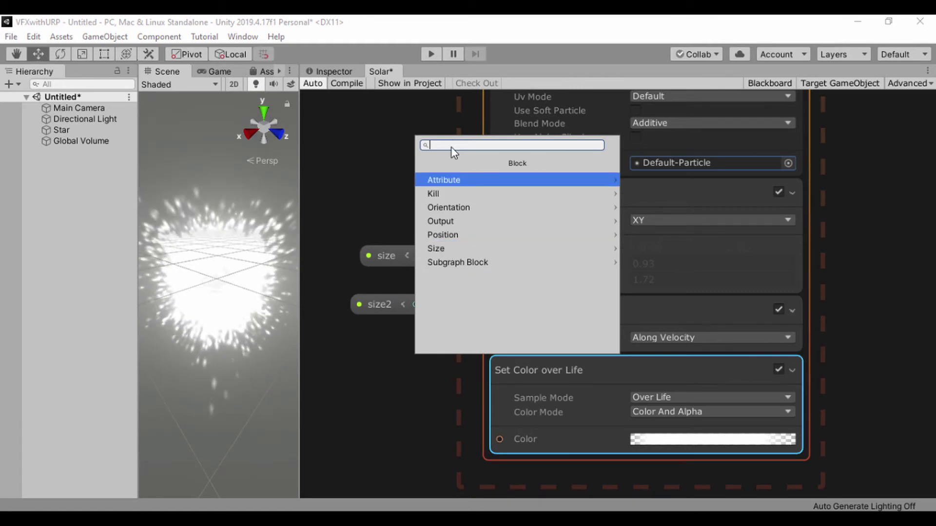
text(set size)
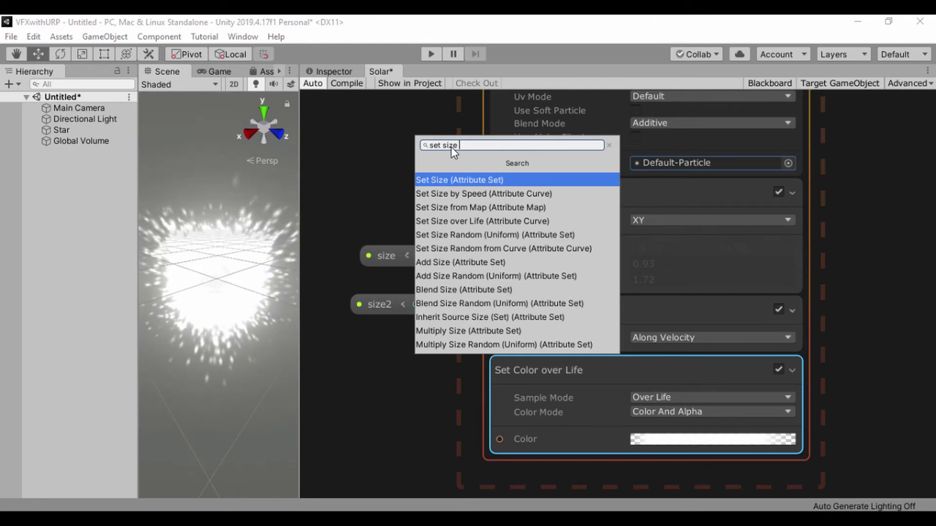
click(444, 181)
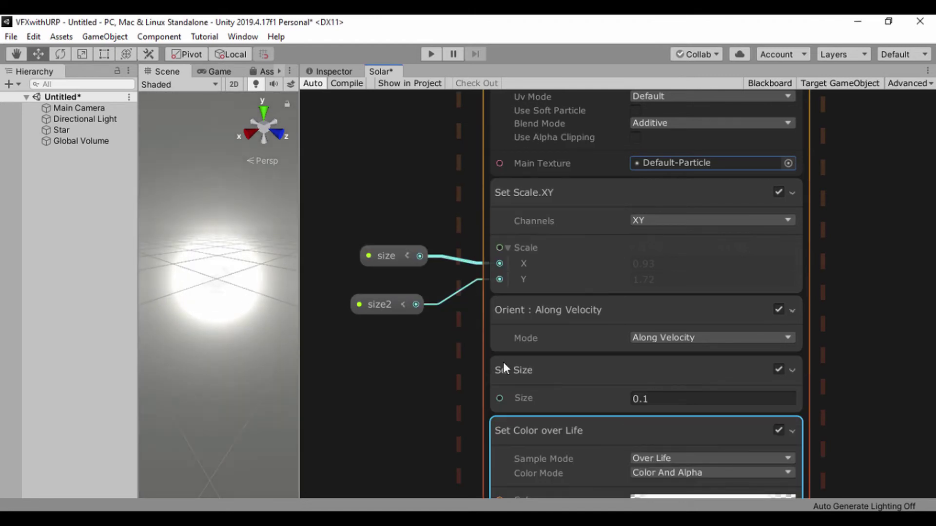
click(656, 399)
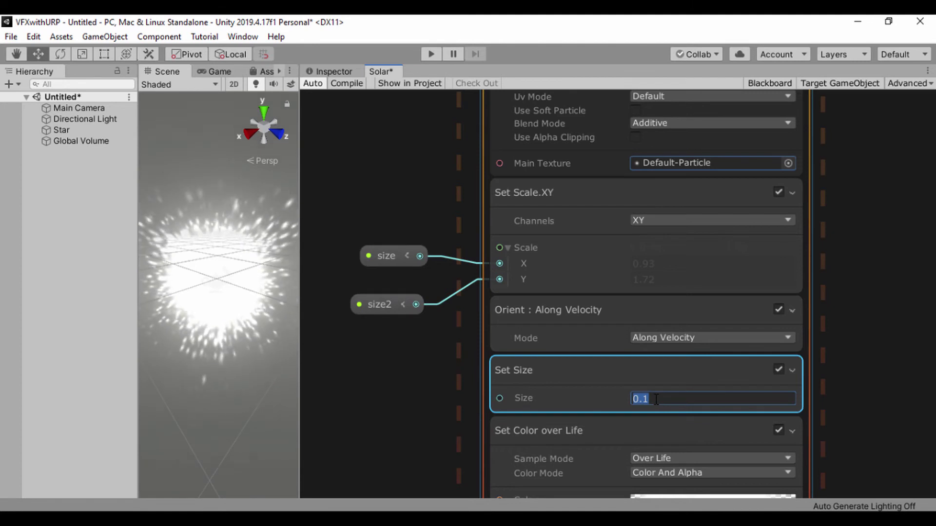
text(.025)
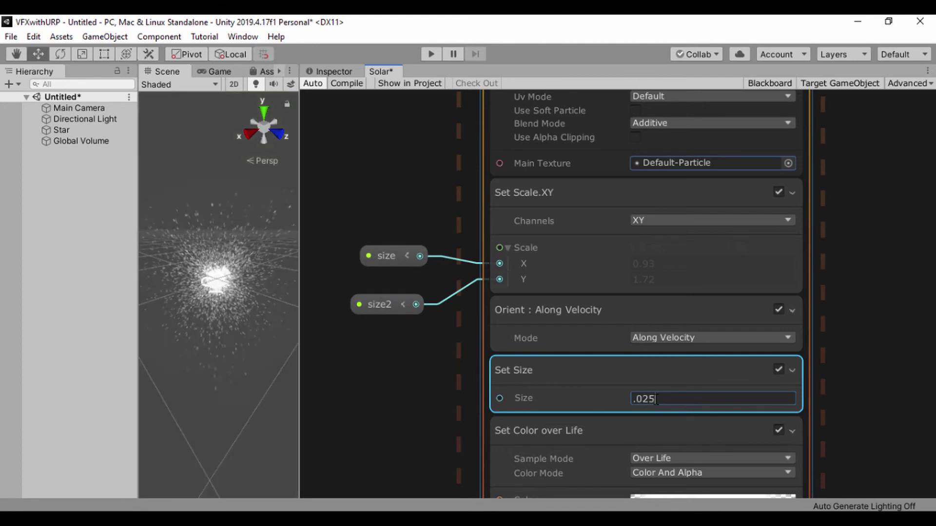
click(394, 420)
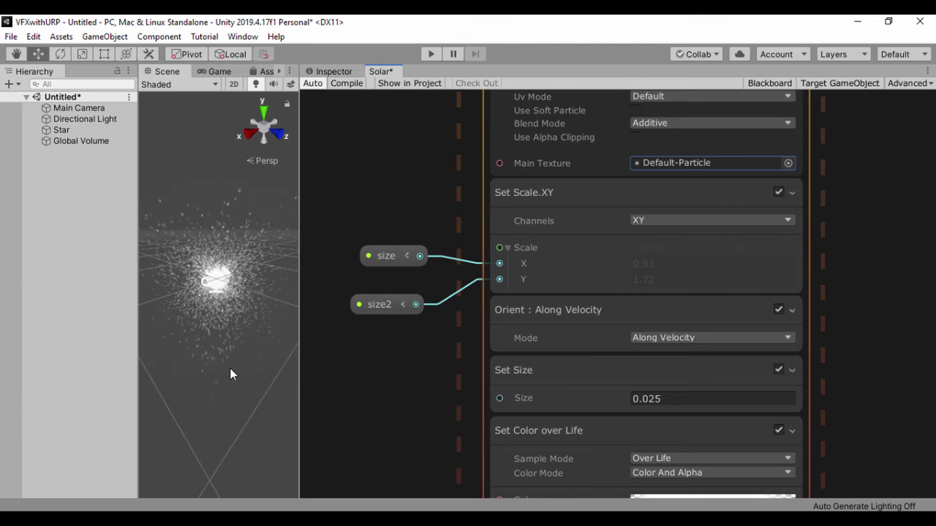
Widen the Scene view by shrinking the graph area and narrowing the Hierarchy.
drag(298, 343, 442, 362)
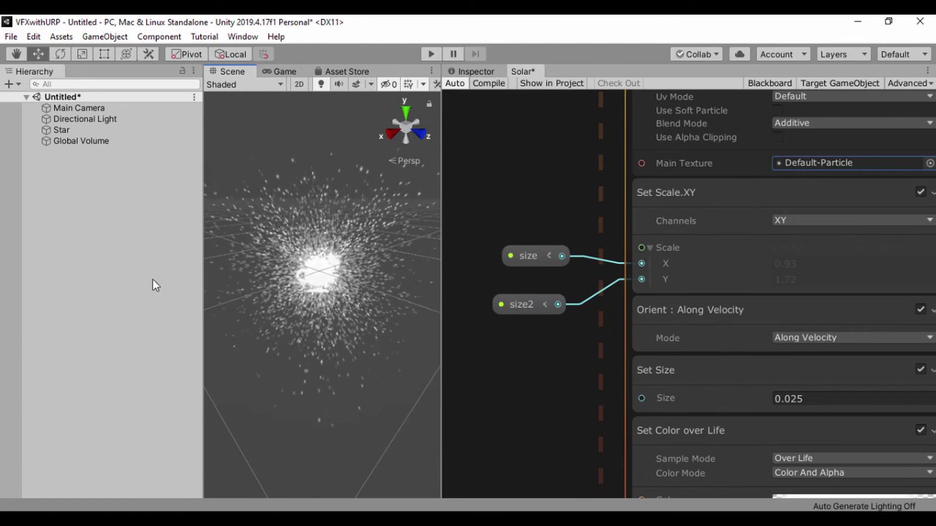
drag(203, 271, 143, 269)
middle_drag(467, 409, 503, 313)
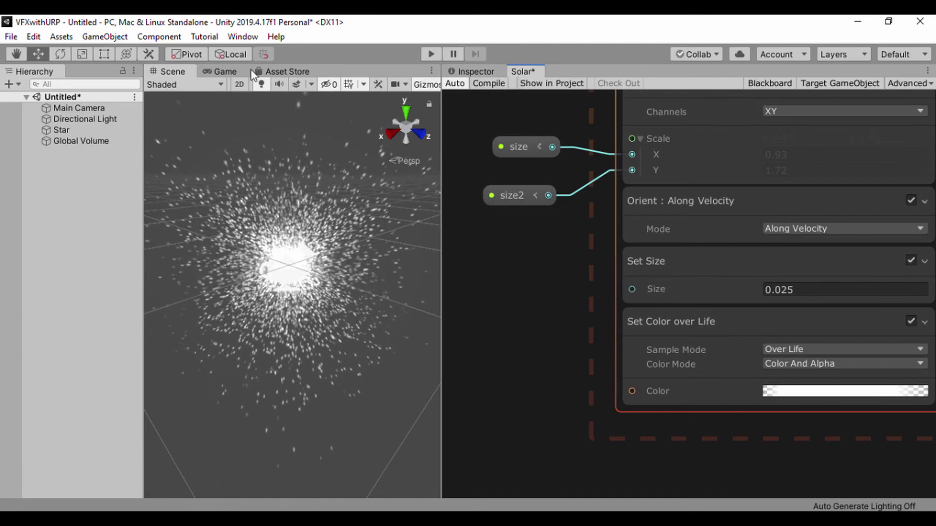
Apply the first HDR gradient preset, orange-yellow fading to white, to the Color of Set Color over Life.
click(799, 392)
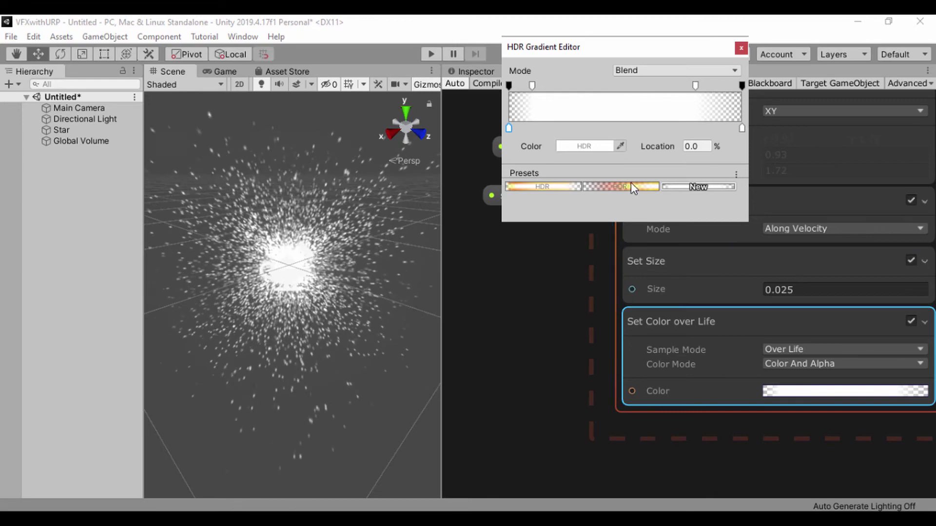
click(539, 186)
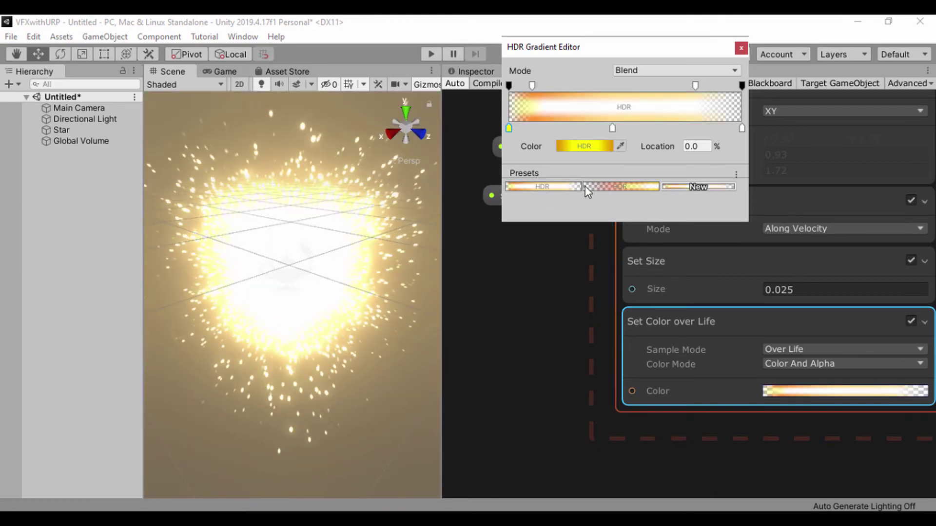
click(636, 186)
click(558, 188)
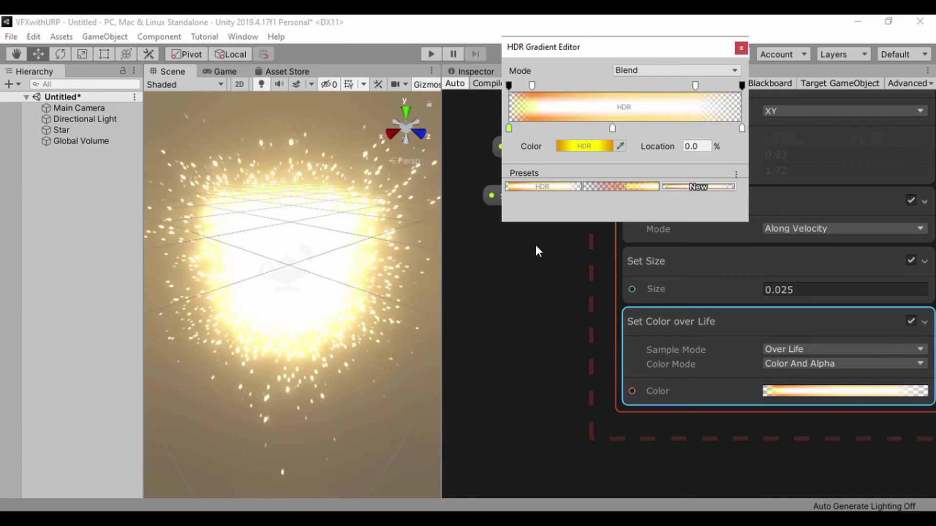
click(622, 185)
click(538, 189)
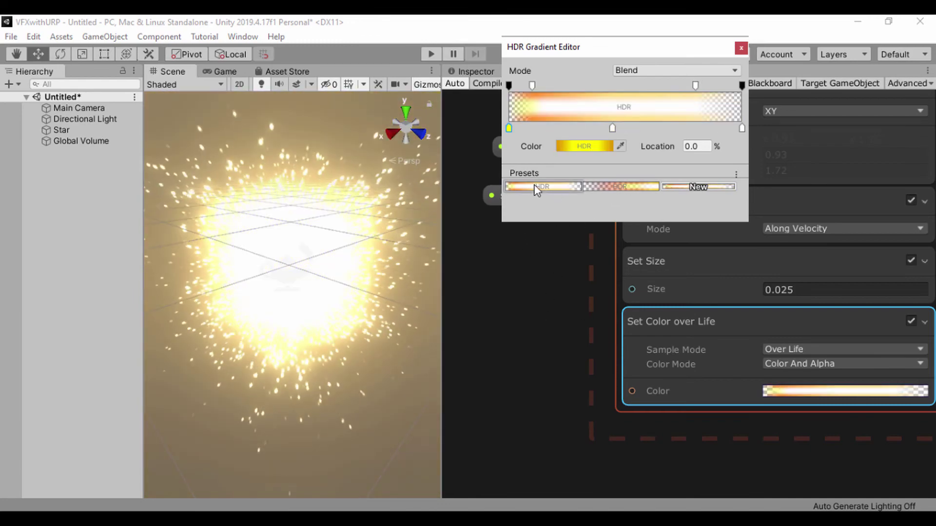
Inspect the HDR color and intensity of the gradient's start, middle and end color keys.
click(587, 146)
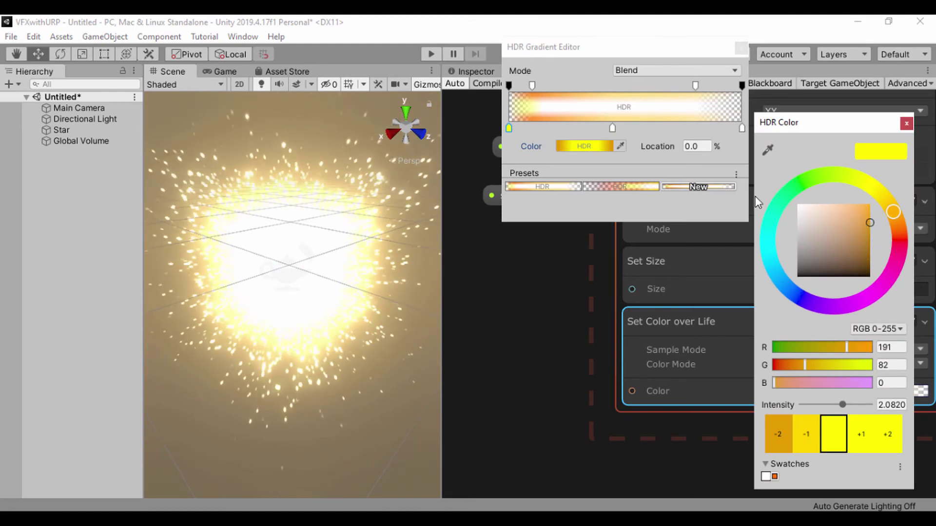
click(612, 127)
click(584, 147)
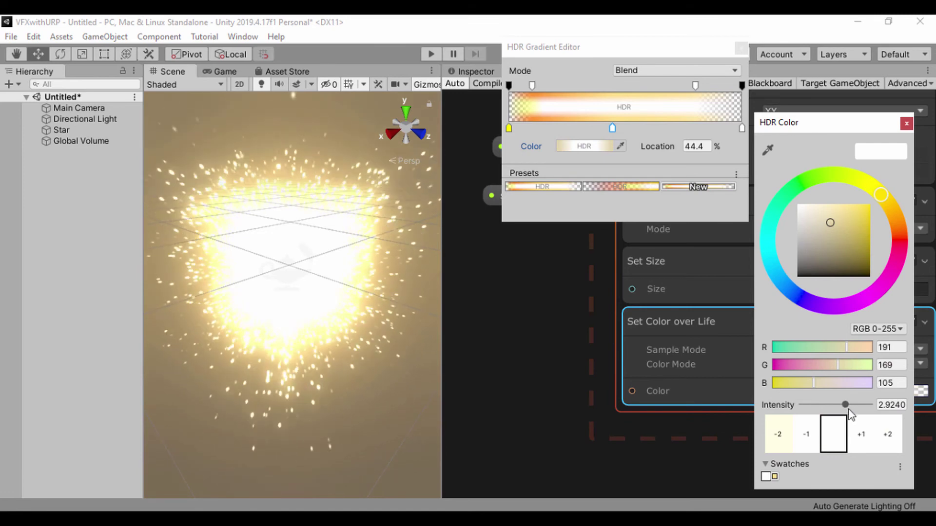
click(742, 129)
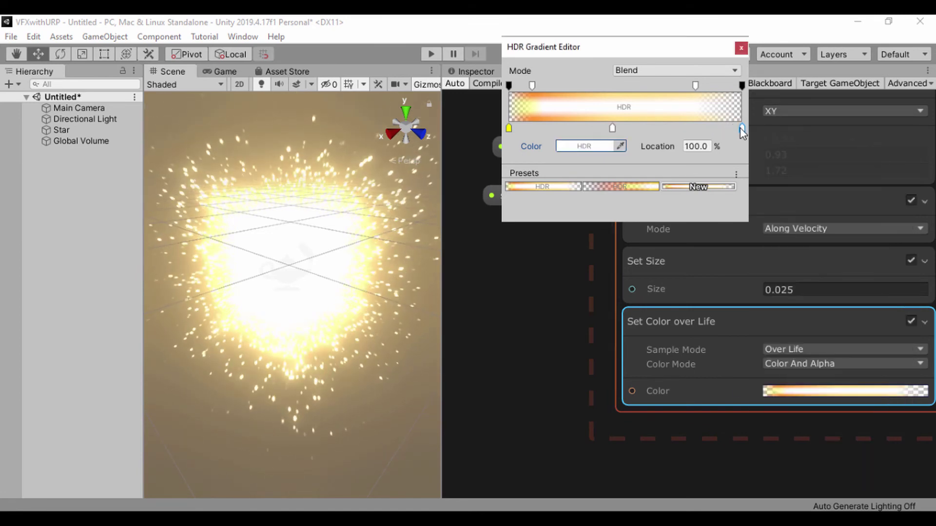
click(585, 146)
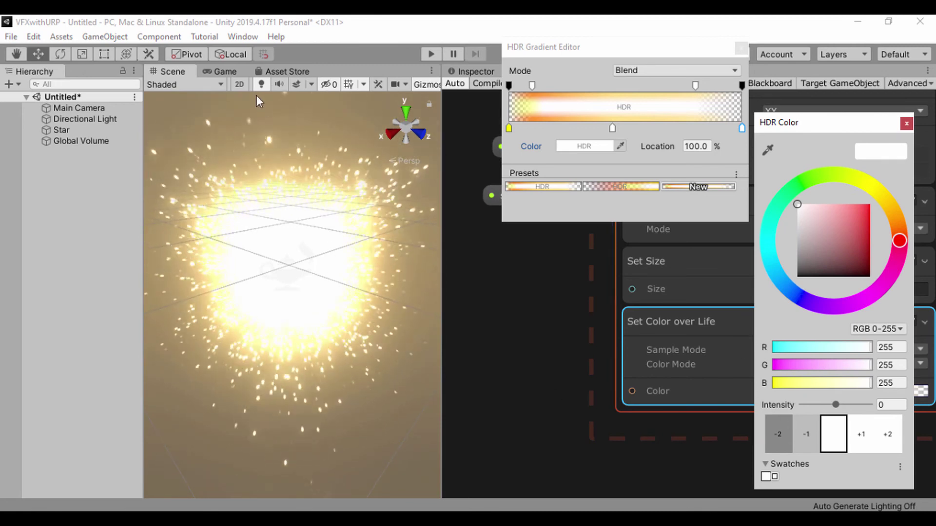
Align the Main Camera with the current Scene view and show the effect in the Game view.
click(208, 72)
click(217, 73)
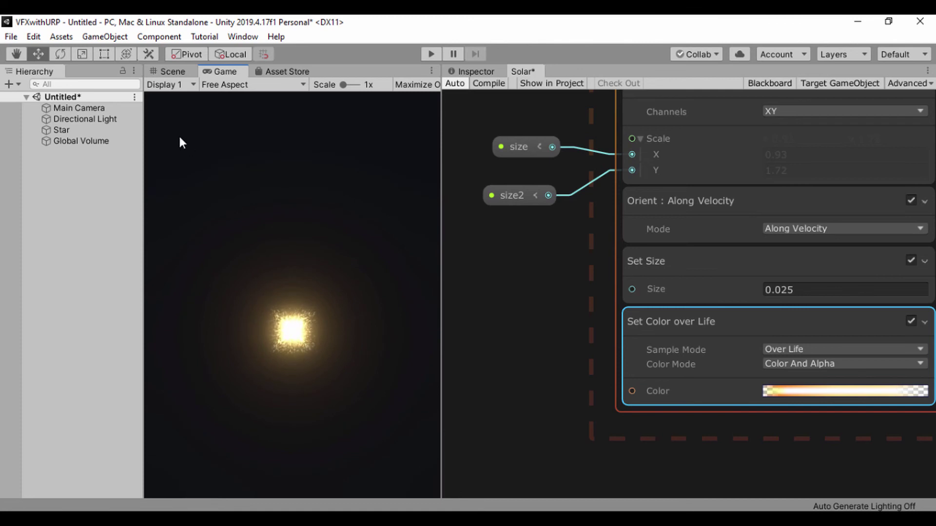
click(174, 69)
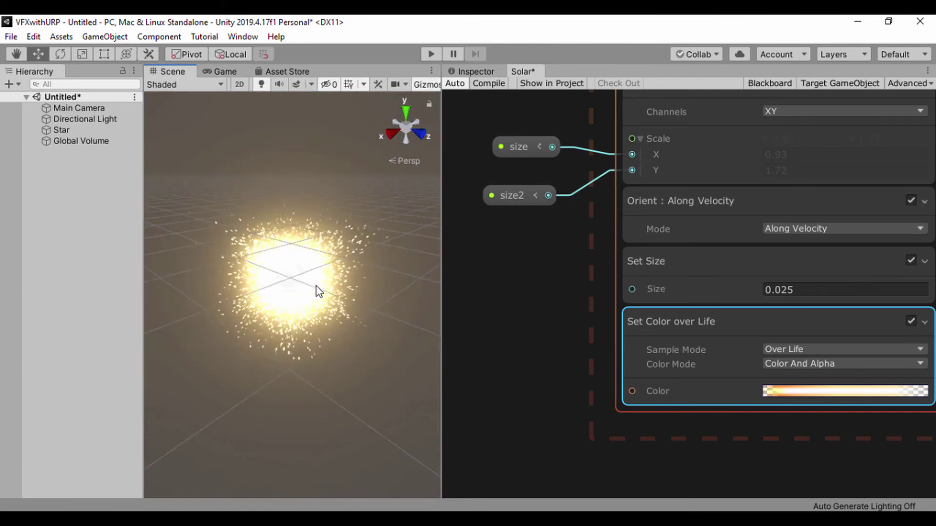
click(54, 108)
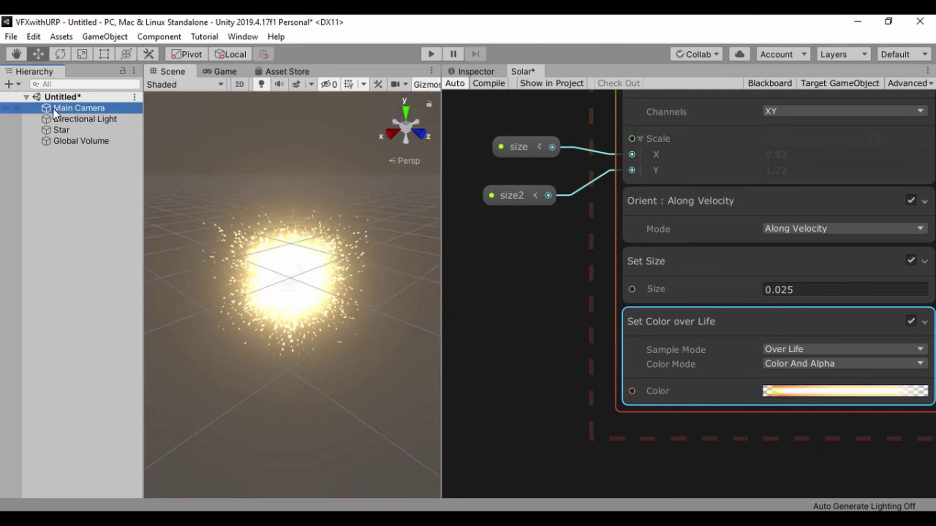
click(101, 36)
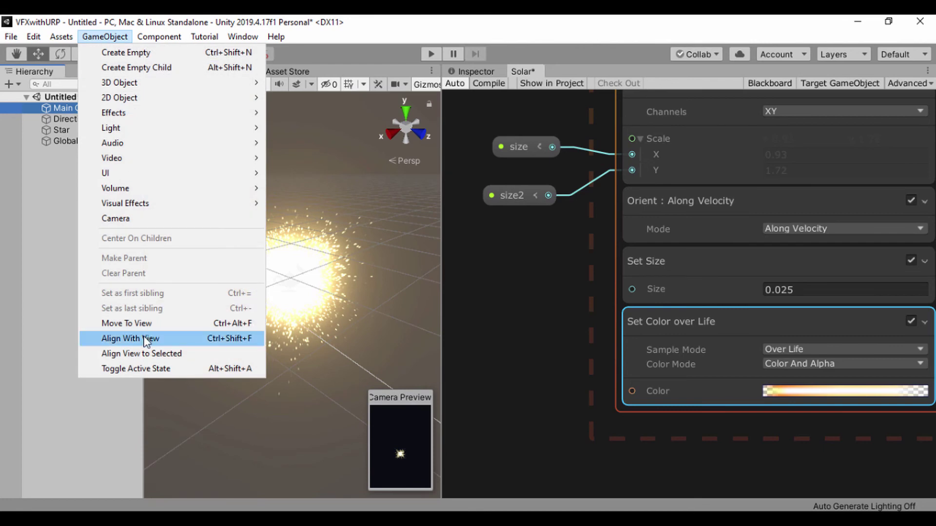
click(145, 338)
click(226, 71)
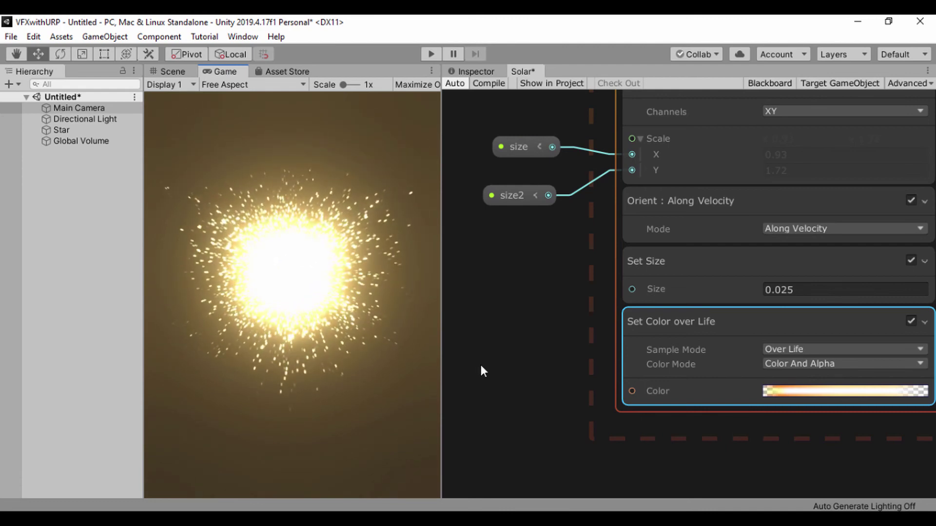
Add a Gradient property to the Blackboard and name it color.
middle_drag(489, 298, 518, 328)
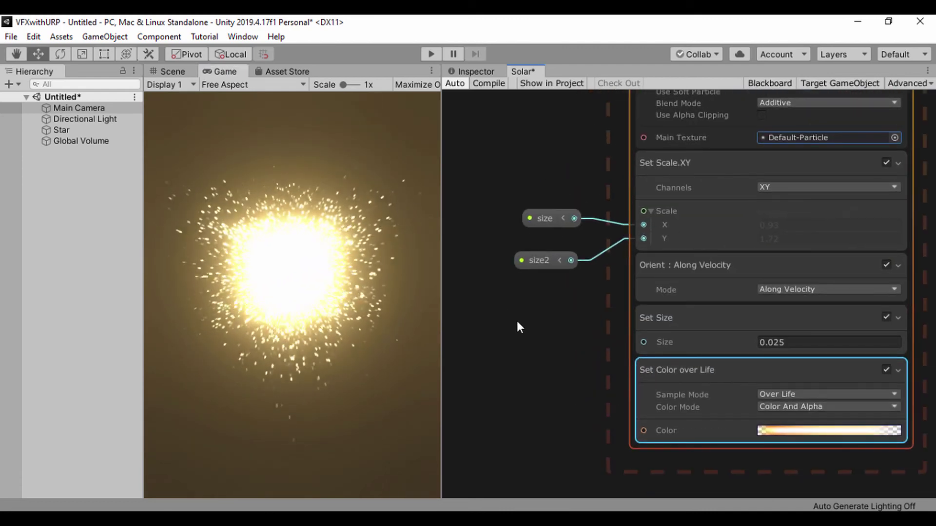
click(760, 82)
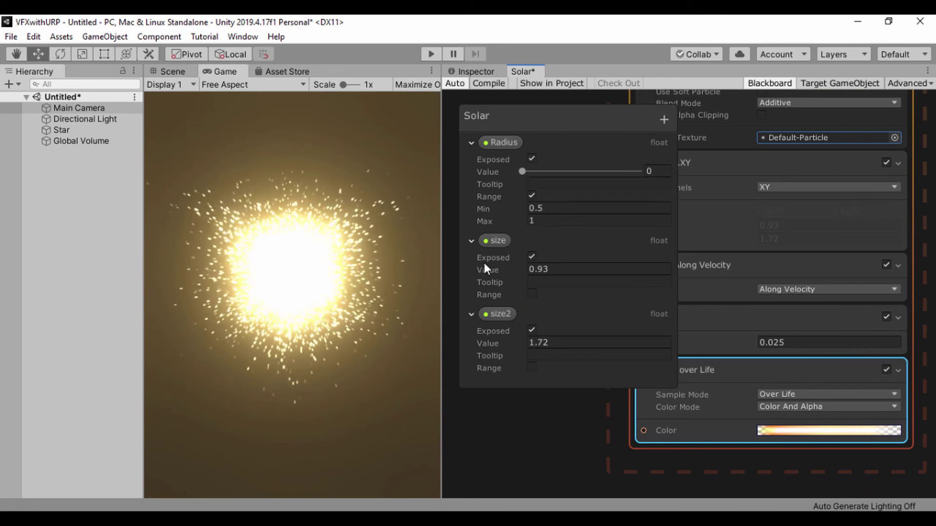
click(663, 120)
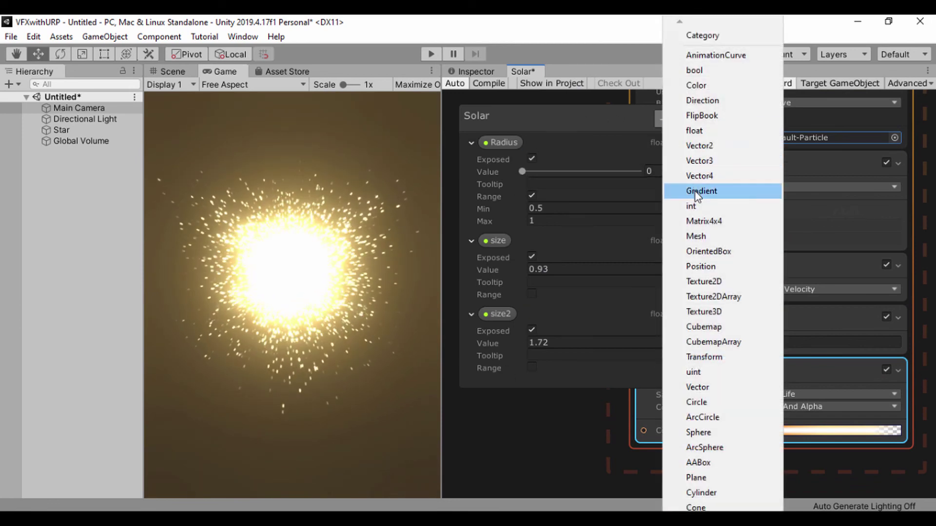
click(695, 194)
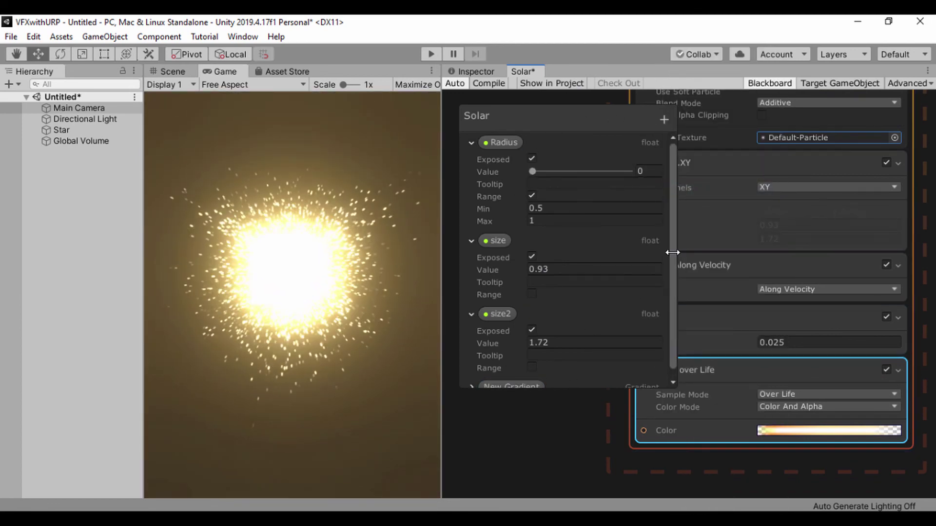
drag(672, 245, 668, 280)
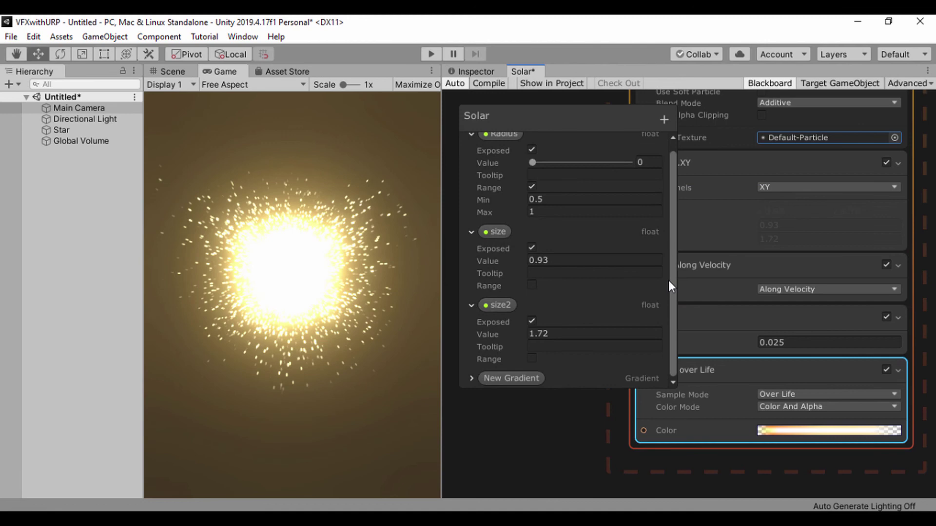
double_click(516, 376)
text(color)
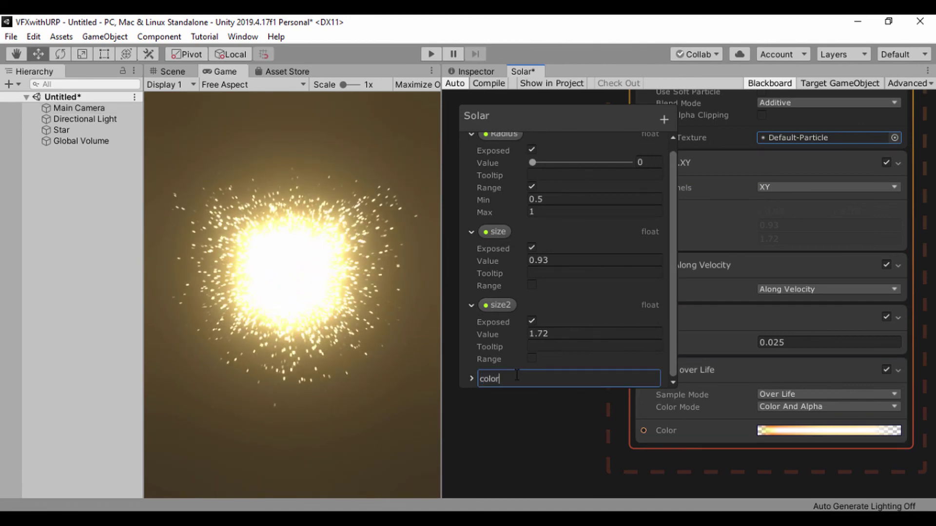
key(Return)
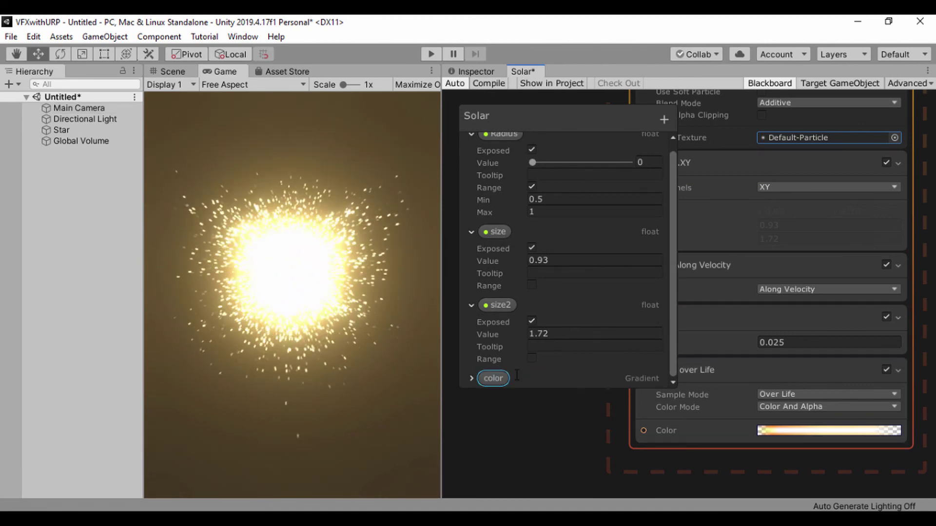
Apply the first HDR gradient preset to the color property and connect its node to the Color input of Set Color over Life.
click(471, 378)
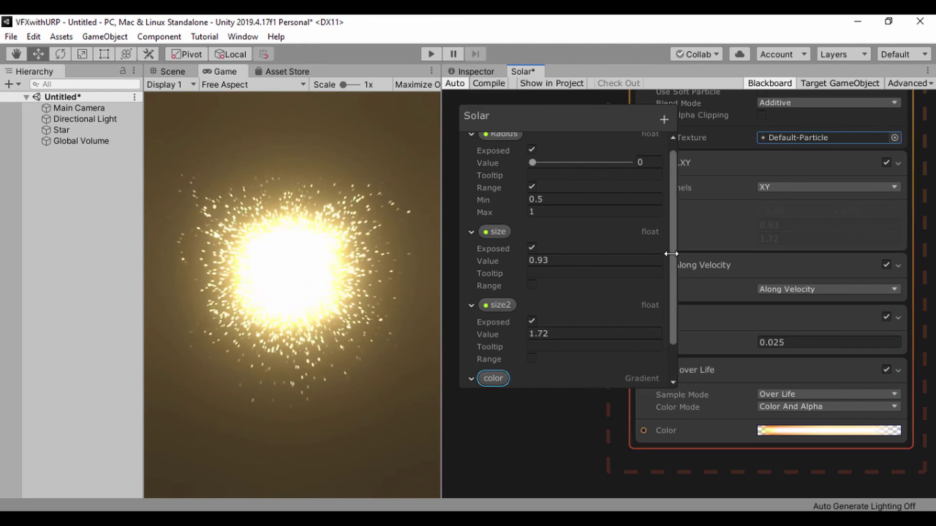
scroll(671, 280, down, 3)
click(568, 365)
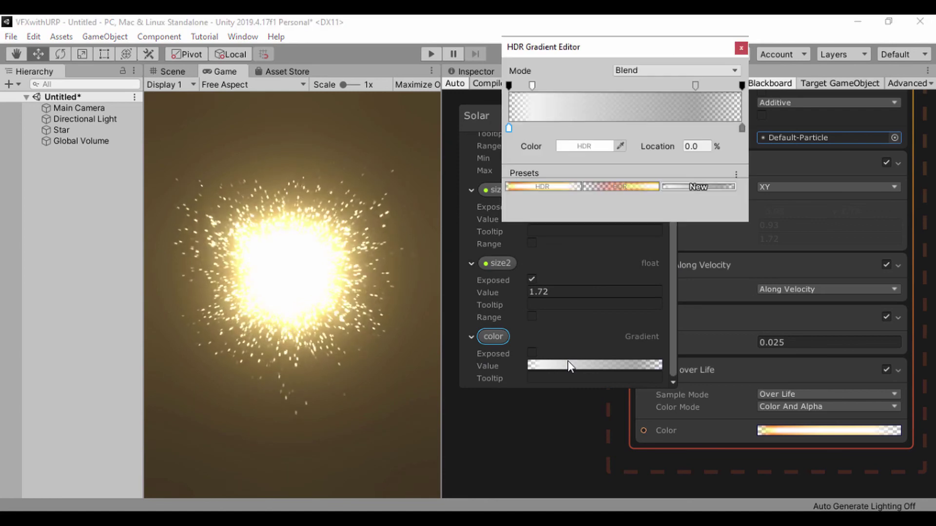
click(537, 186)
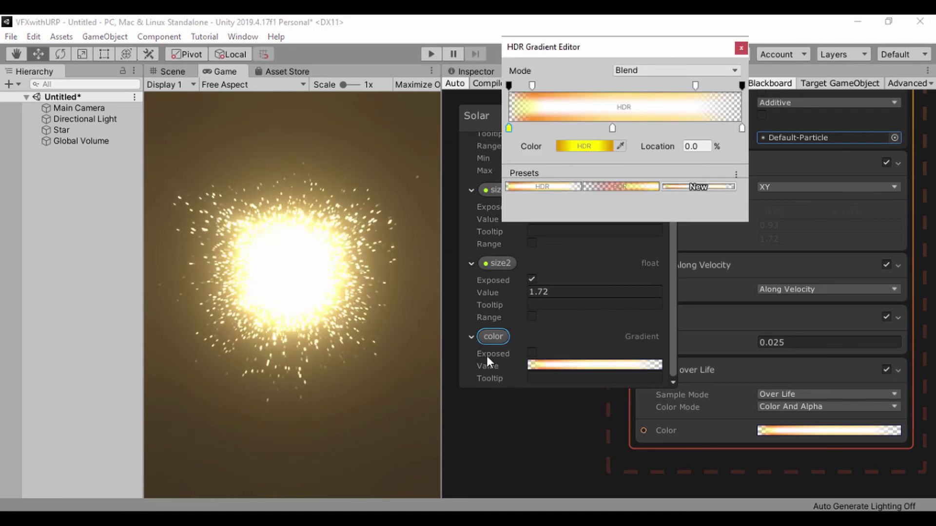
drag(487, 337, 644, 405)
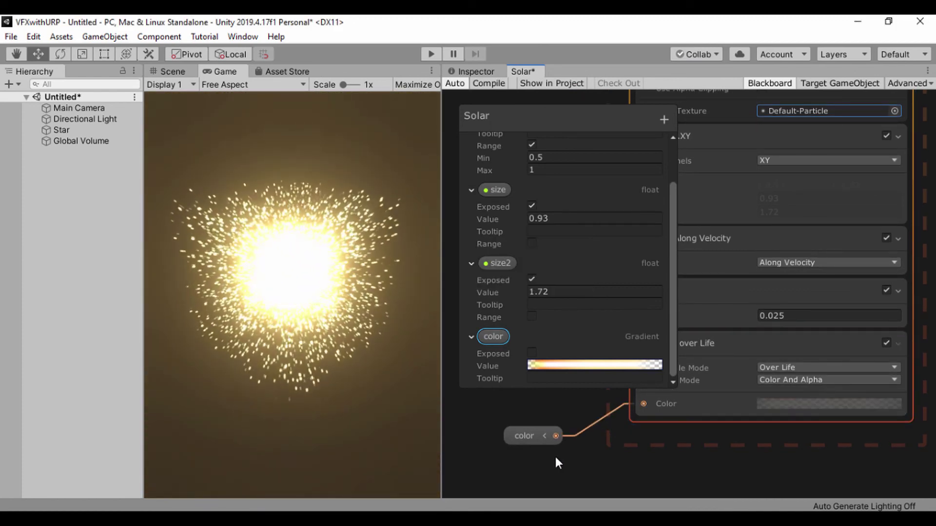
click(566, 470)
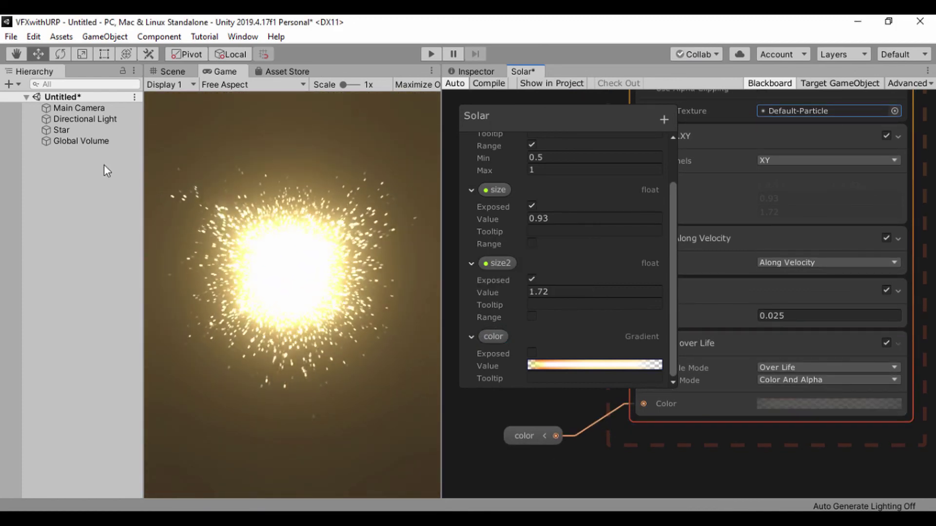
Save the scene as Solar in the Scenes folder of the project's Assets.
click(10, 36)
click(30, 88)
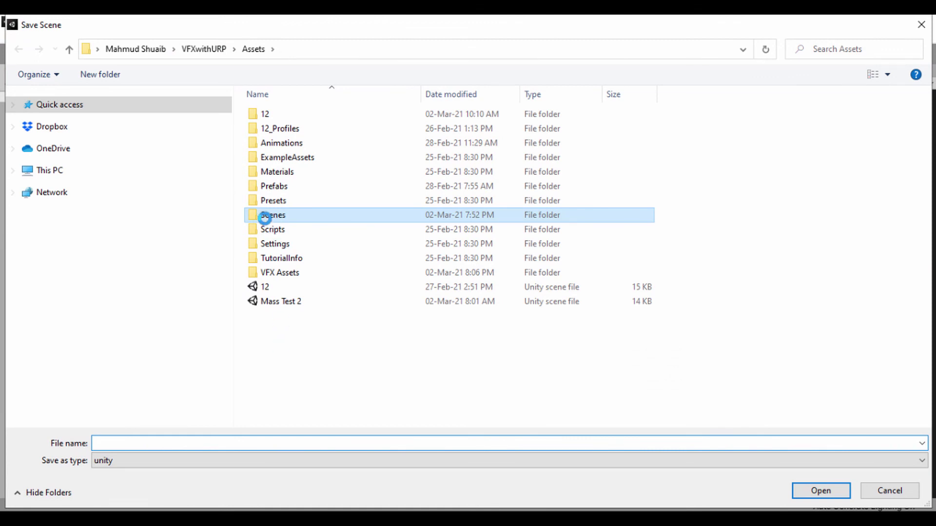
double_click(265, 217)
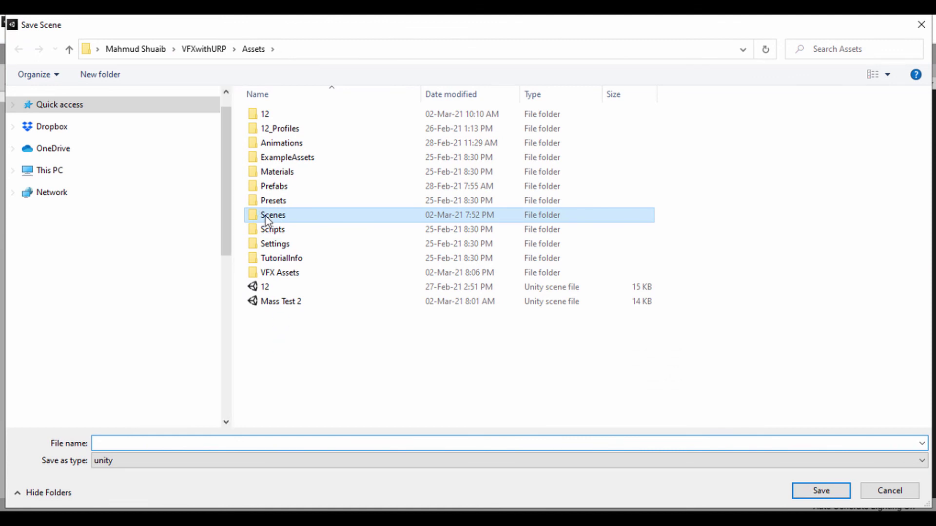
click(161, 442)
text(S)
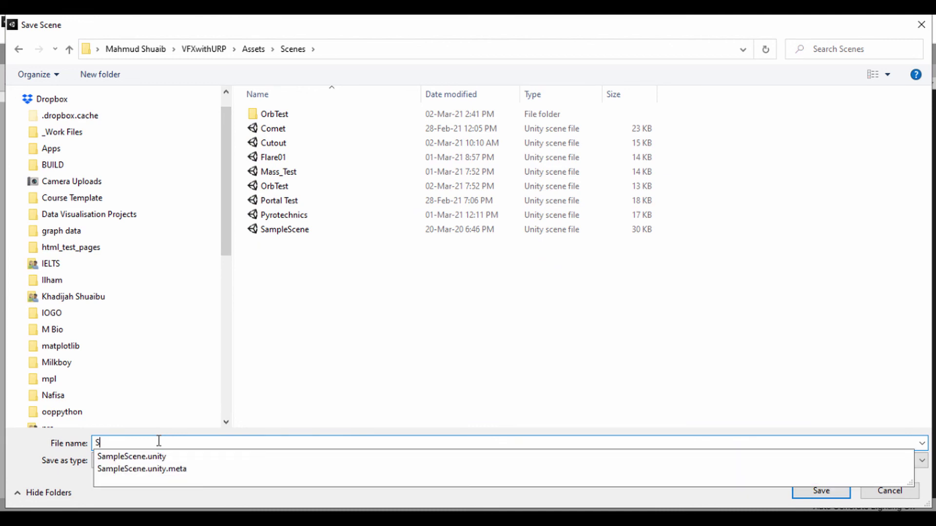
text(olar)
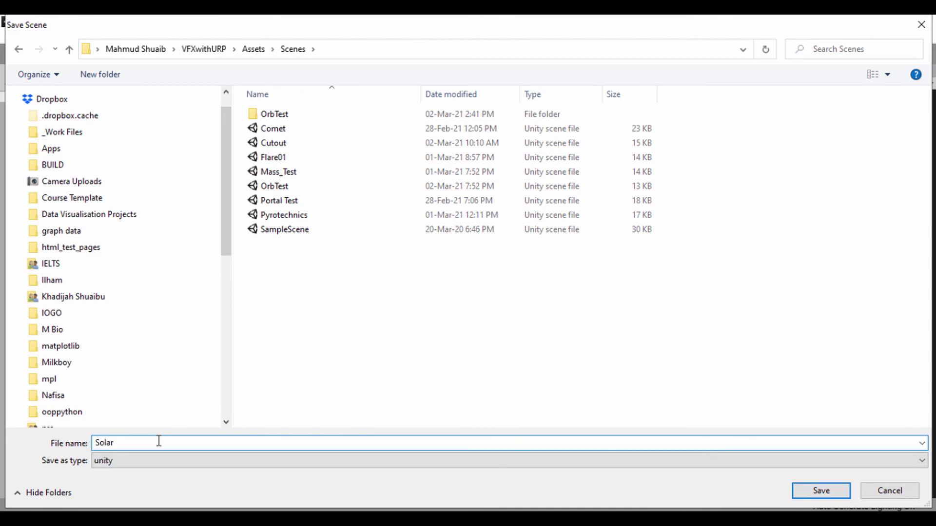
key(Return)
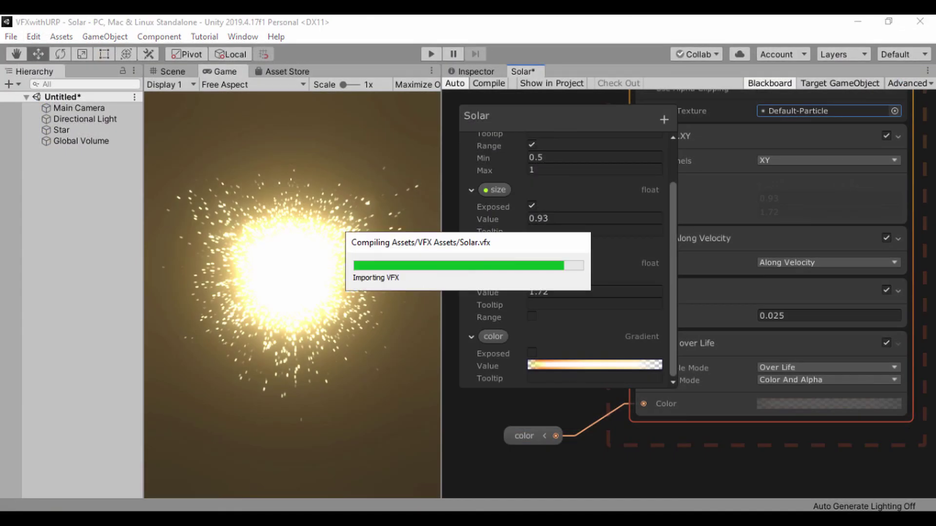